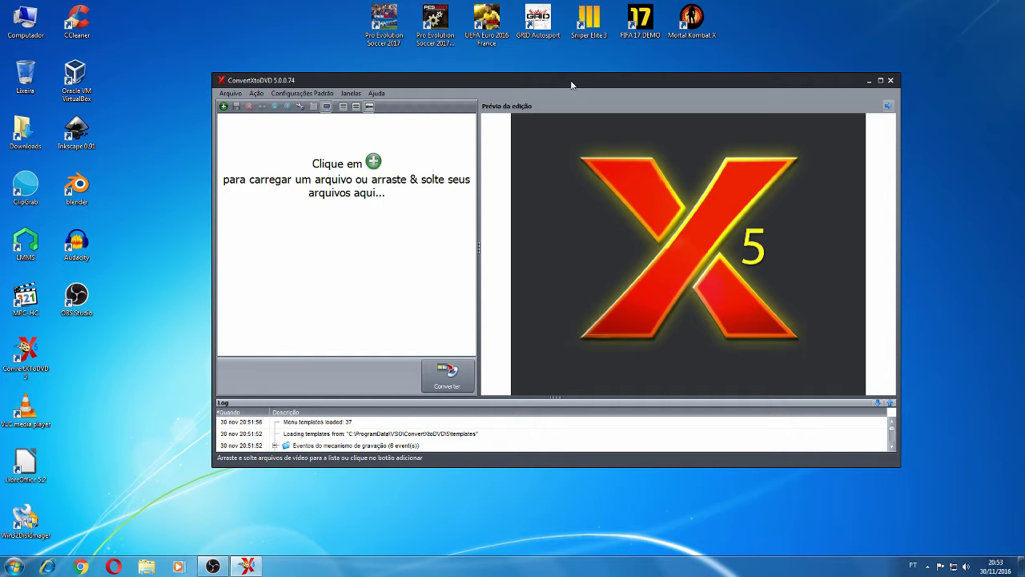
pyautogui.moveTo(564, 88); pyautogui.dragTo(523, 92)
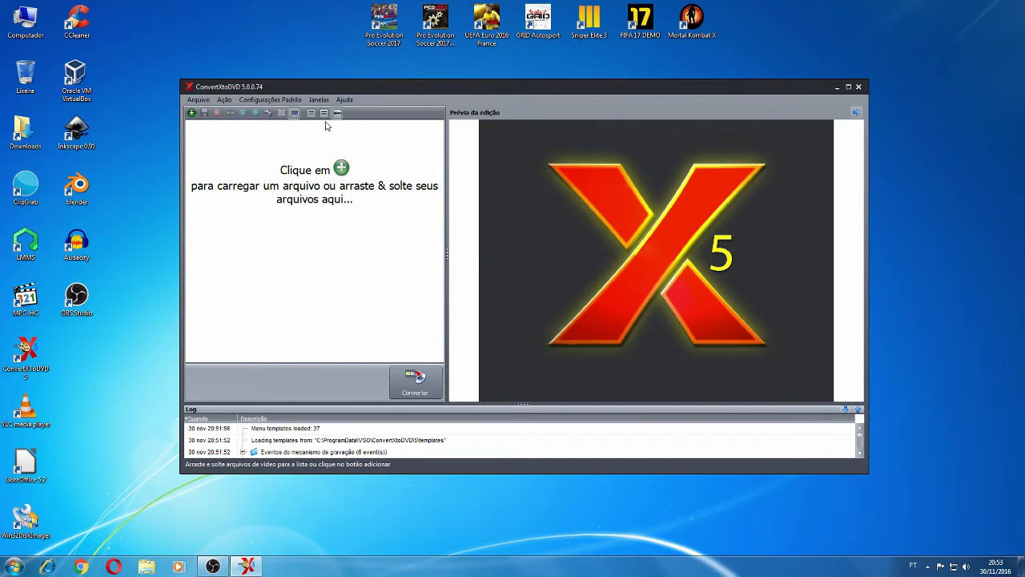
pyautogui.click(200, 101)
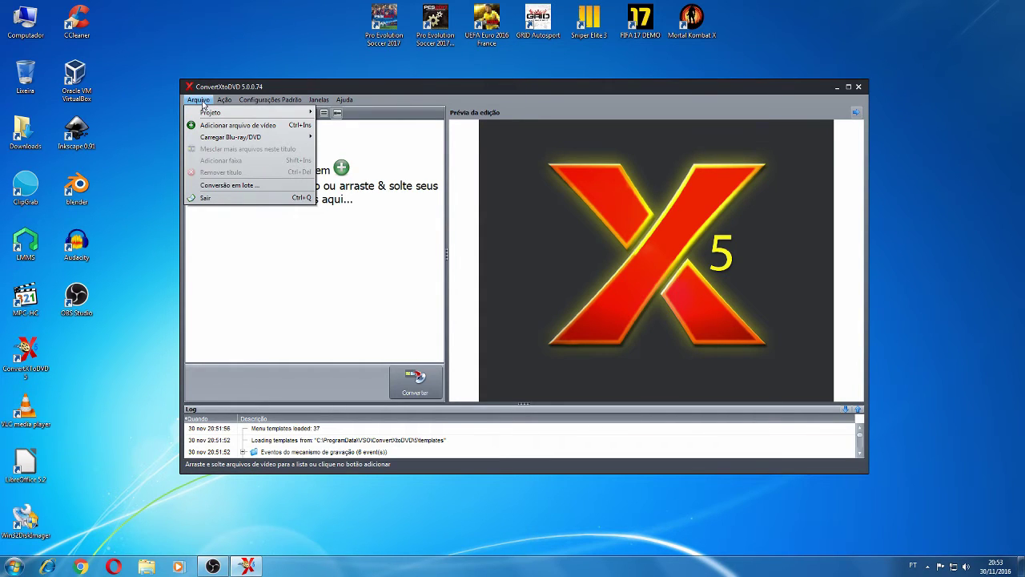
pyautogui.moveTo(210, 112)
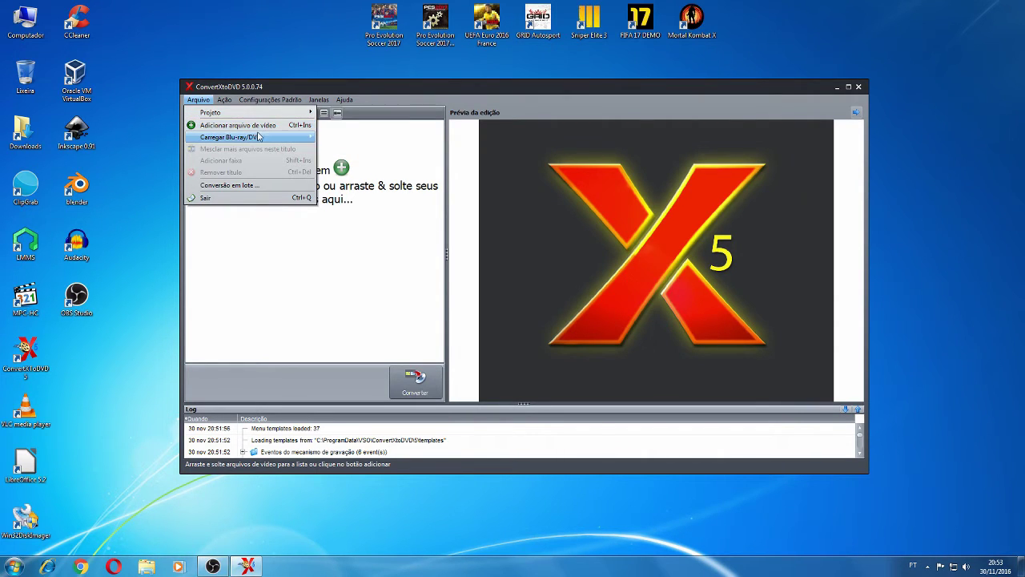
pyautogui.moveTo(260, 138)
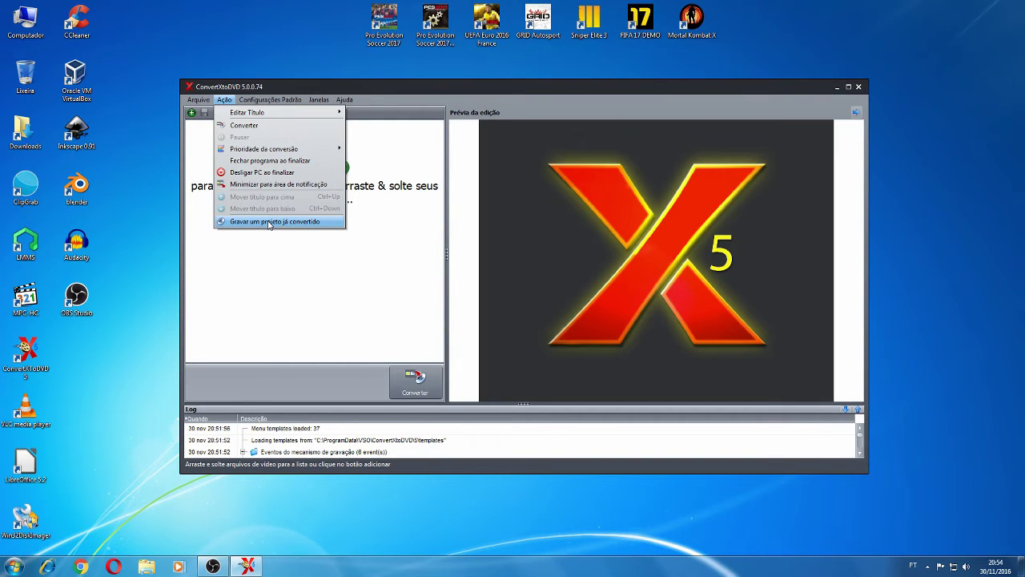
# Open the general default settings and turn off regular checking for updates on the internet (Procurar por atualizações na internet regularmente)
pyautogui.moveTo(270, 102)
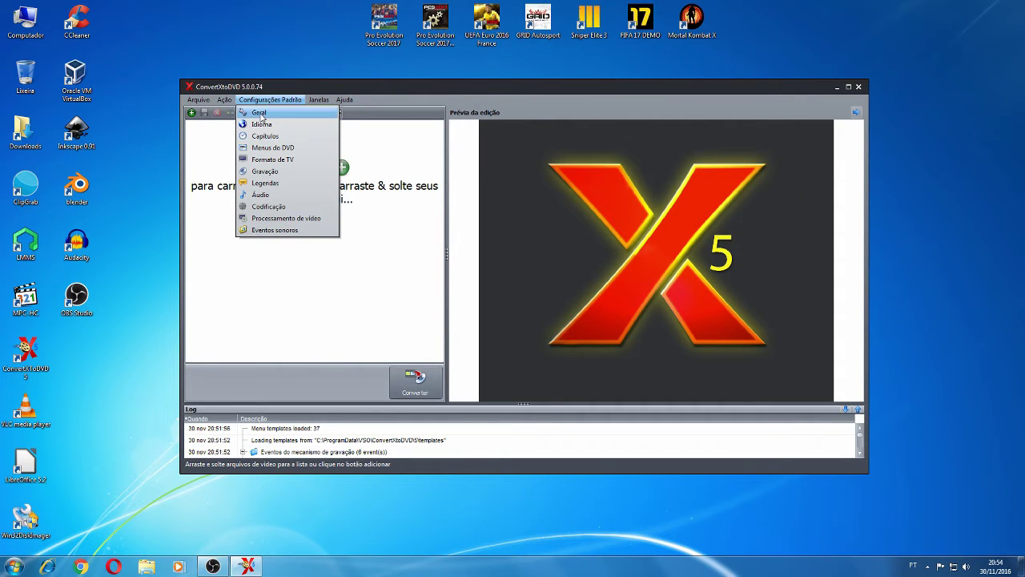
pyautogui.click(261, 116)
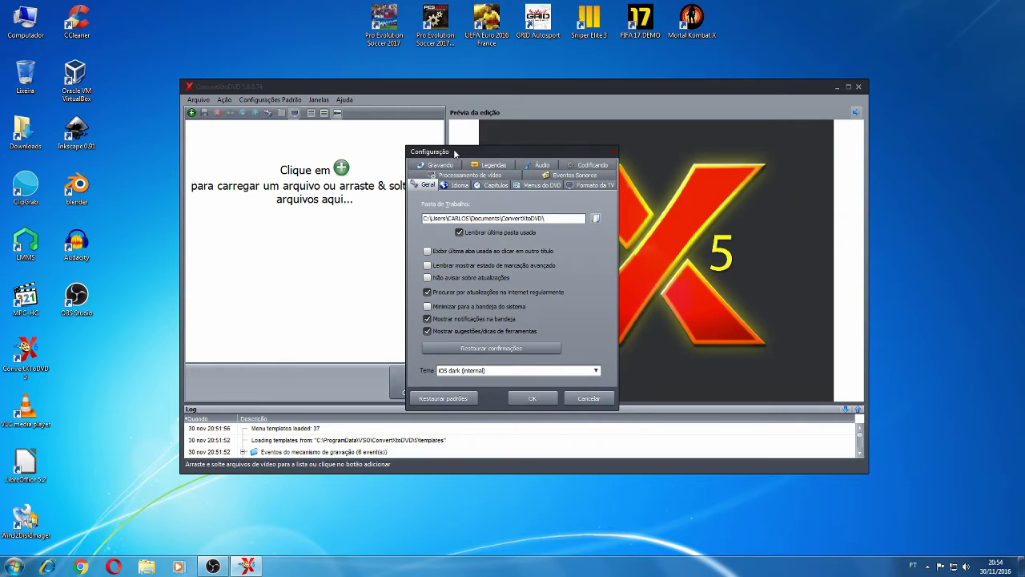
pyautogui.moveTo(455, 153); pyautogui.dragTo(438, 111)
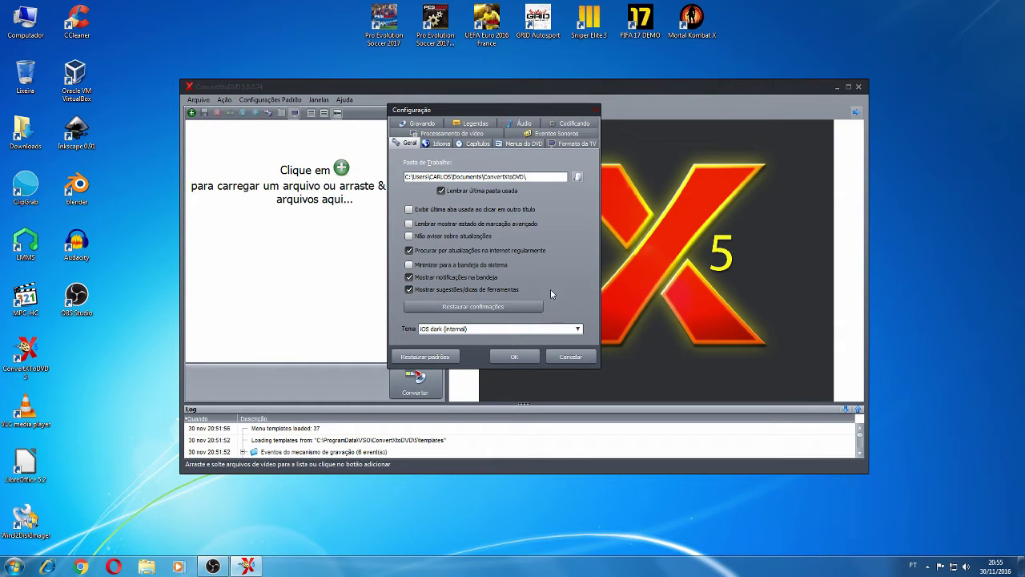
pyautogui.click(427, 253)
# Try the KaraKum, Matrix, Office2007 Black and iOS4 interface themes, and restore the iOS dark theme
pyautogui.click(576, 331)
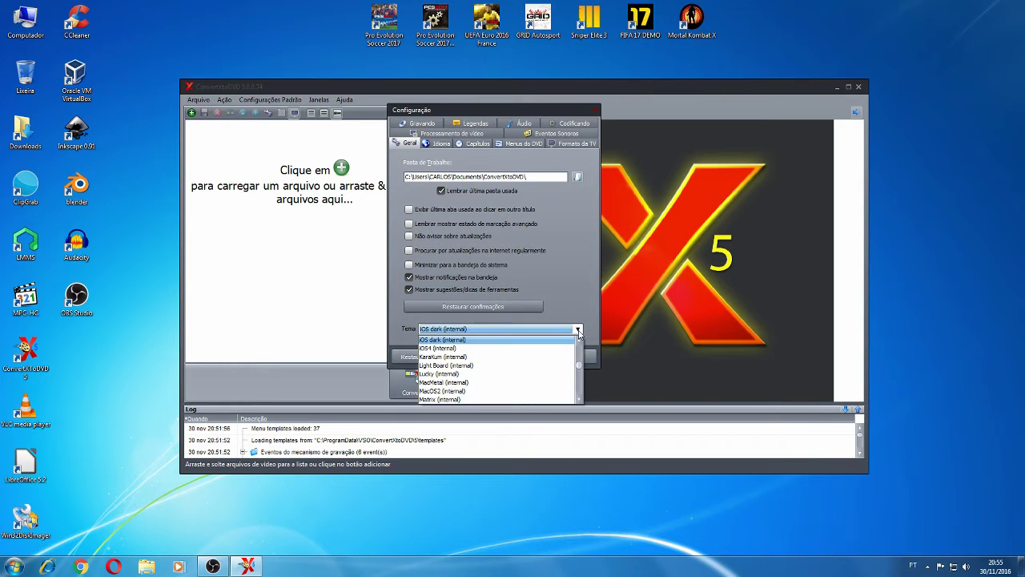
pyautogui.click(465, 357)
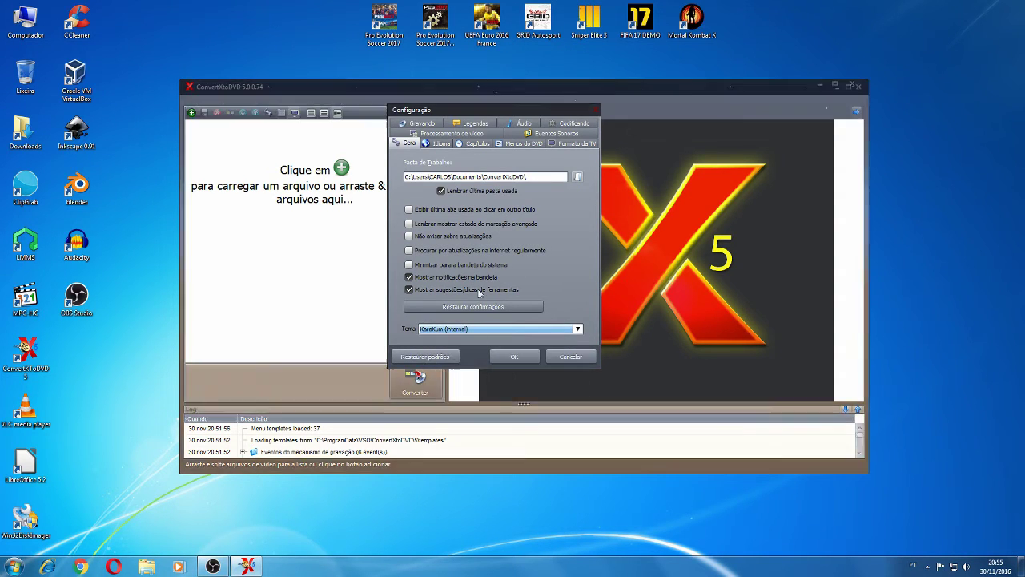
pyautogui.click(578, 328)
pyautogui.click(465, 383)
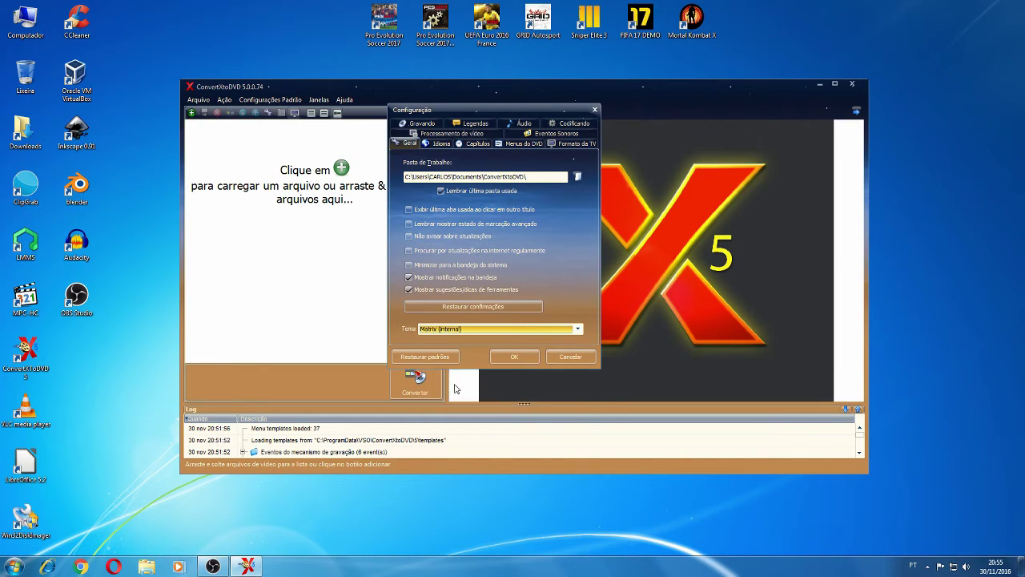
pyautogui.click(577, 330)
pyautogui.click(458, 390)
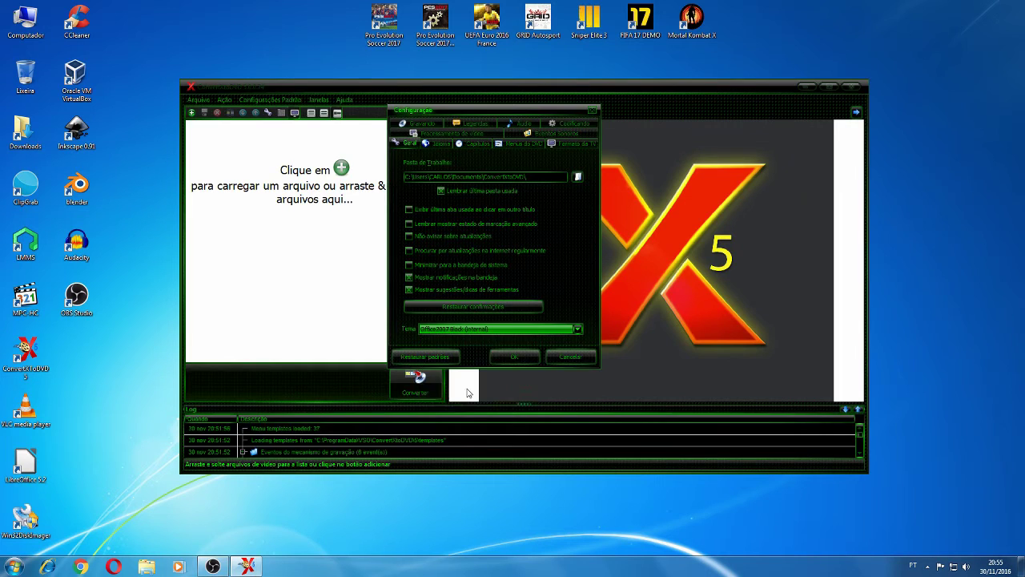
pyautogui.click(577, 330)
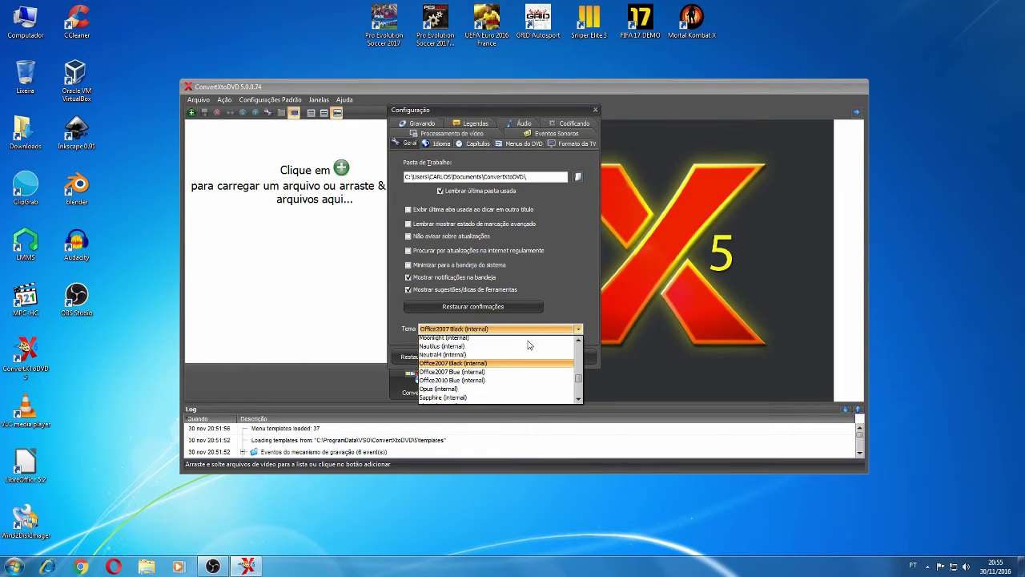
pyautogui.scroll(4, 481, 377)
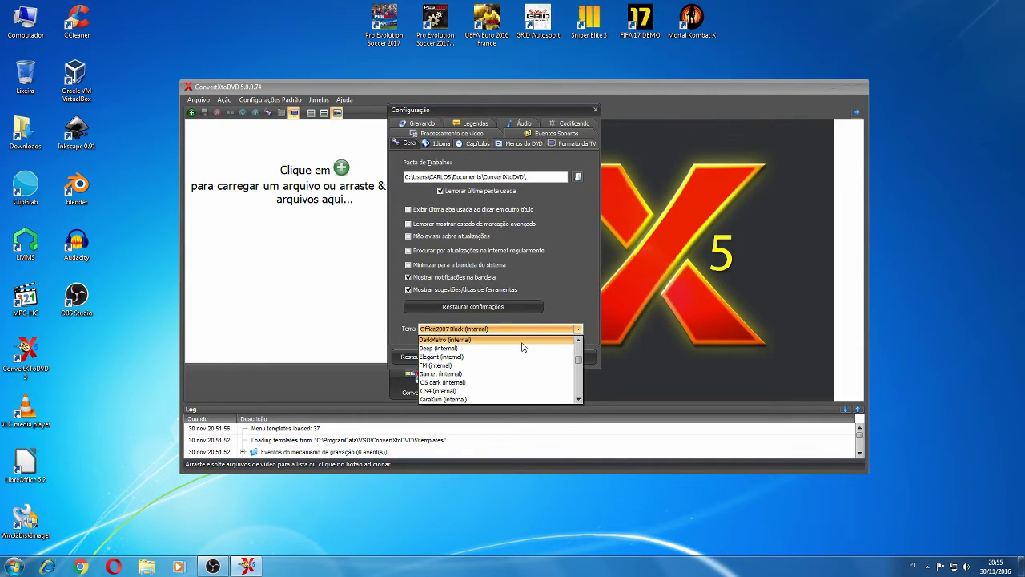
pyautogui.click(470, 391)
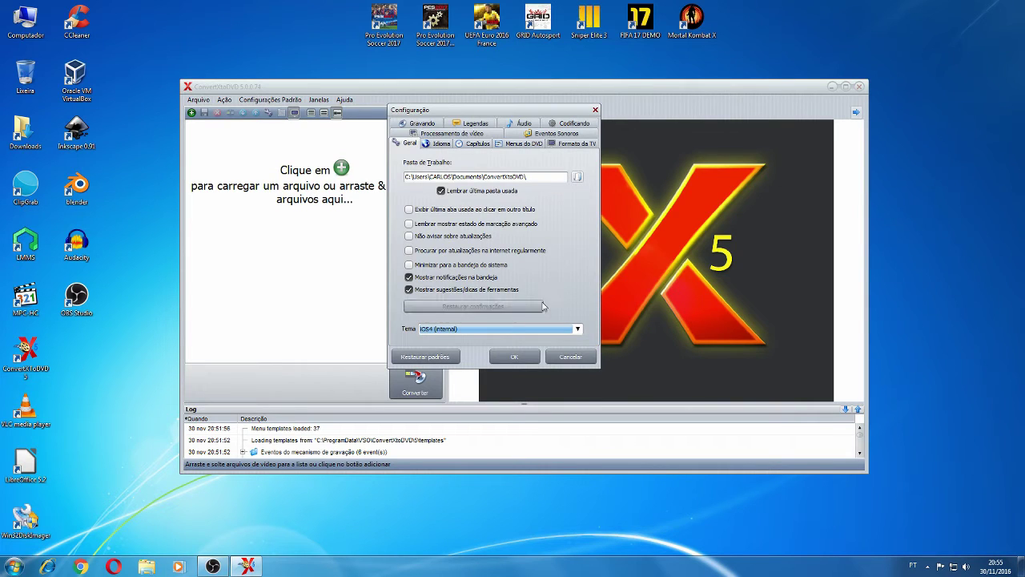
pyautogui.click(577, 328)
pyautogui.scroll(3, 467, 347)
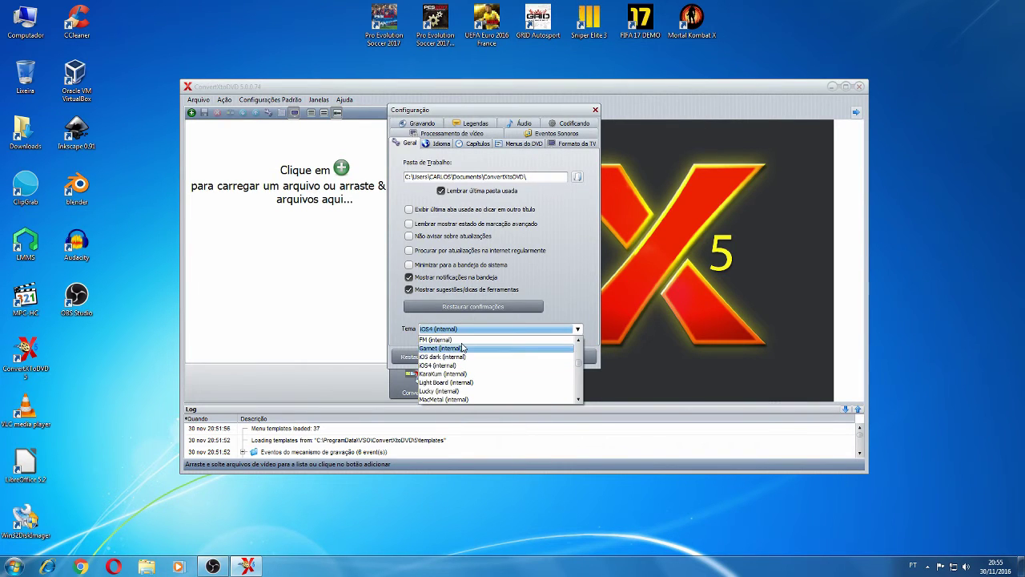
pyautogui.click(468, 356)
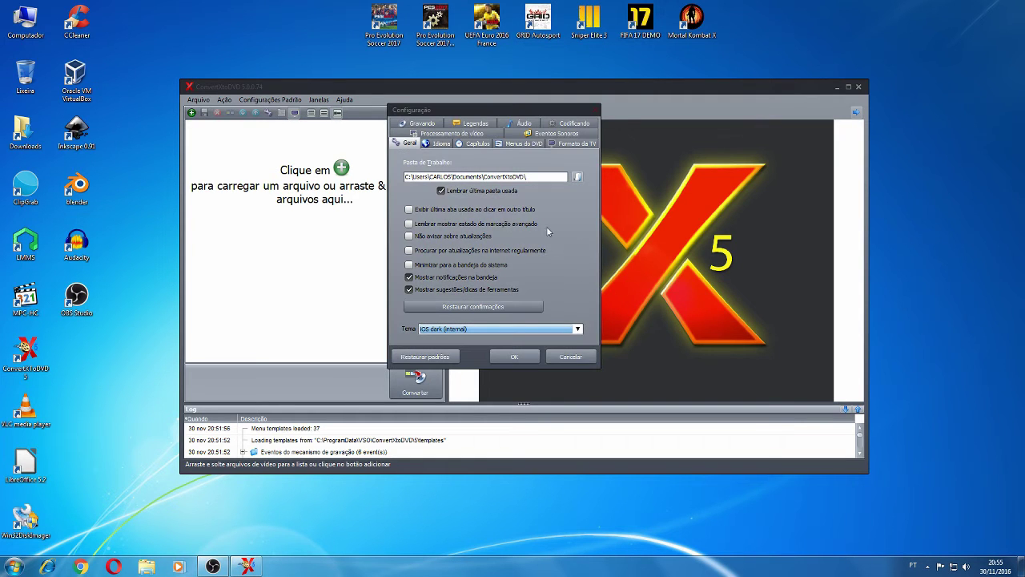
# Review the default language, chapter and DVD menu settings
pyautogui.click(439, 143)
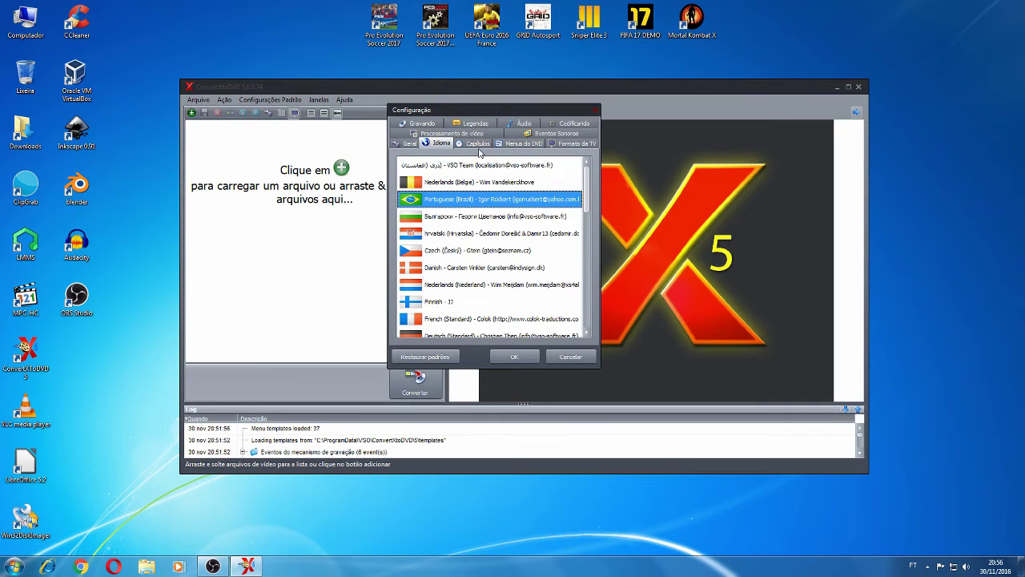
pyautogui.click(478, 145)
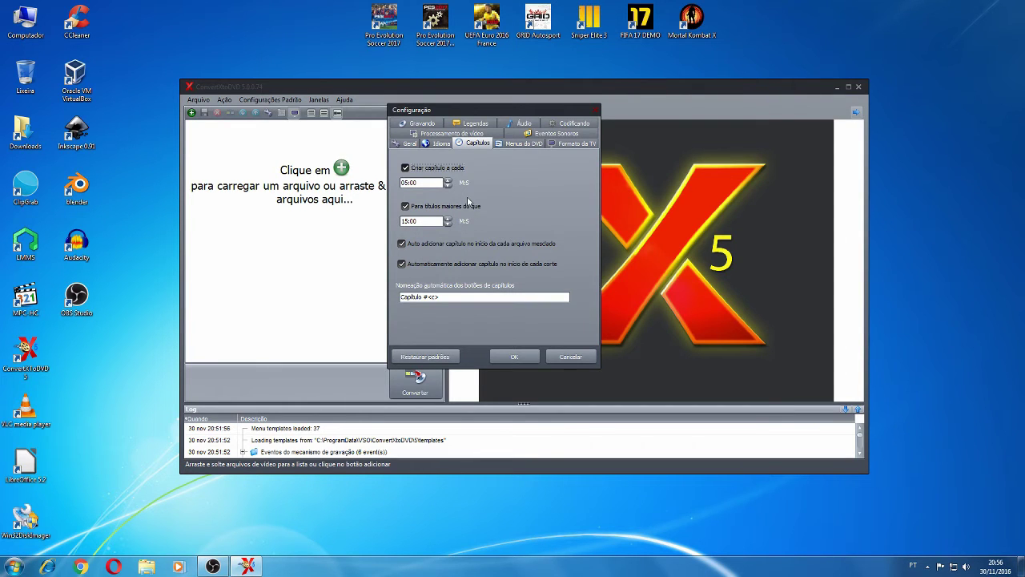
pyautogui.click(507, 143)
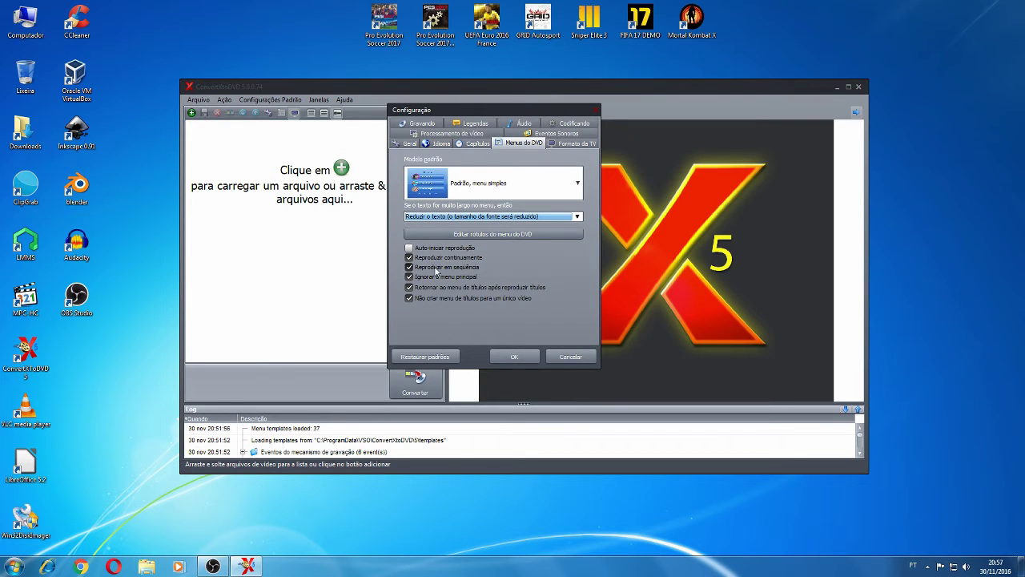
pyautogui.moveTo(431, 263)
# Try the VSO glossy default DVD menu templates with the blue background for up to 10 titles and with the green background
pyautogui.click(579, 185)
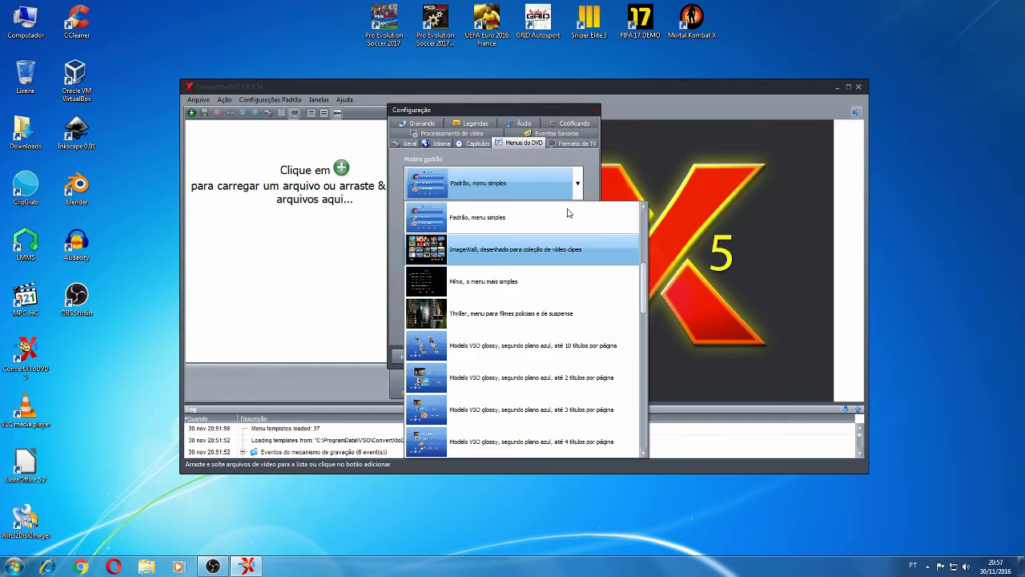
pyautogui.click(485, 352)
pyautogui.click(574, 196)
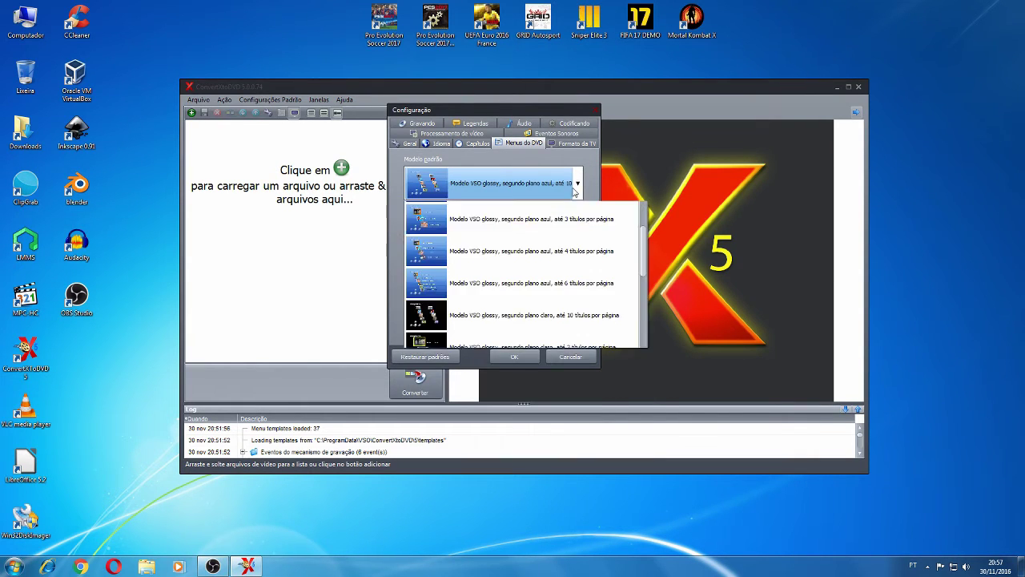
pyautogui.scroll(-5, 463, 320)
pyautogui.click(467, 374)
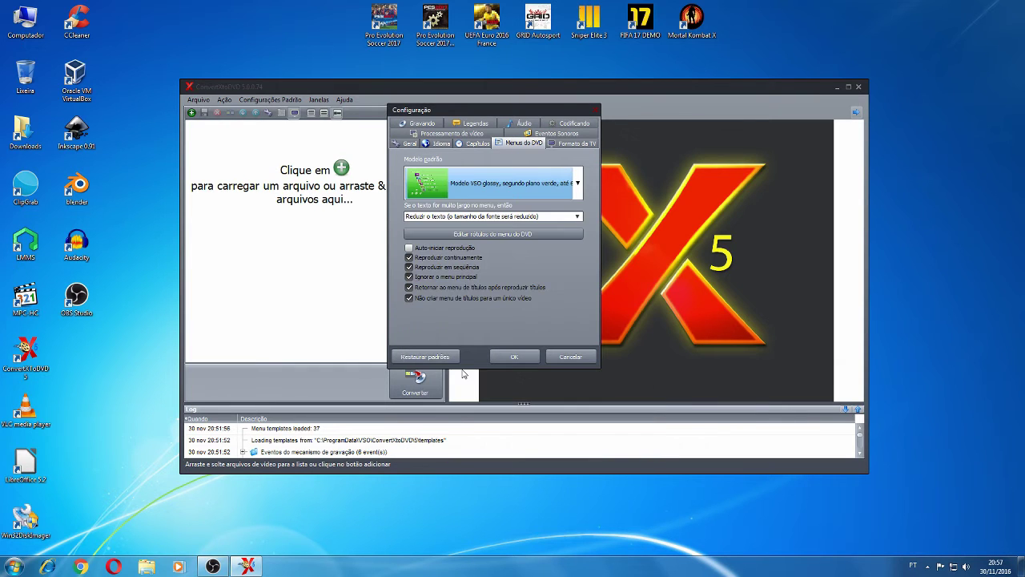
# Try the Black Mirror 2 and Black Mirror DVD menu templates, and restore the template "Padrão, menu simples"
pyautogui.click(578, 182)
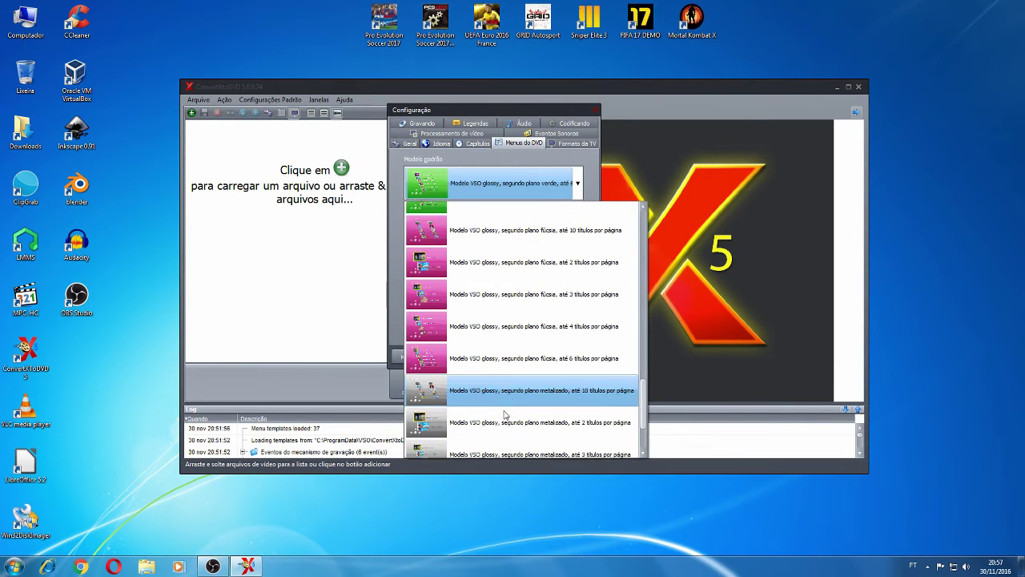
pyautogui.scroll(5, 507, 400)
pyautogui.scroll(3, 507, 400)
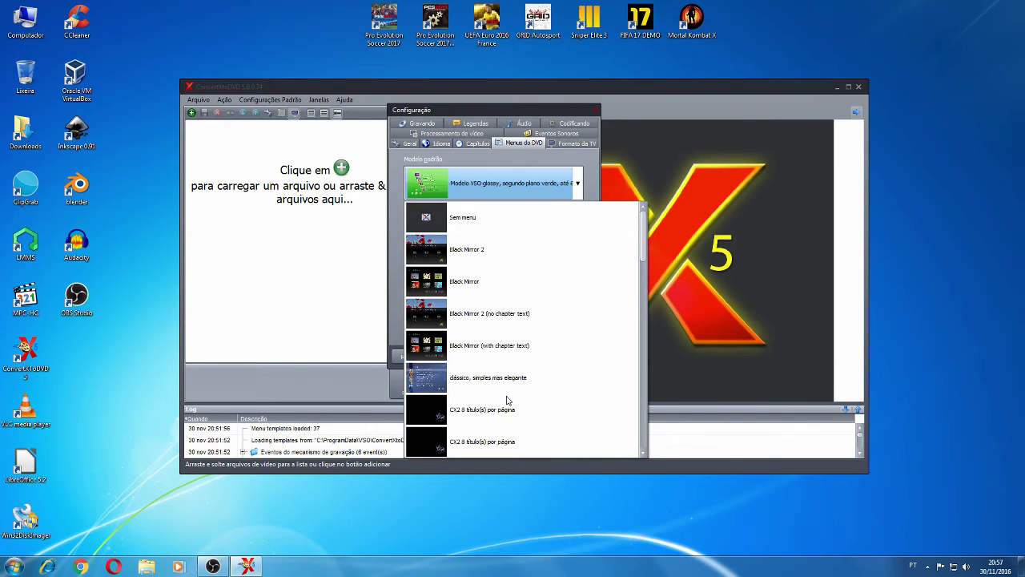
pyautogui.click(470, 245)
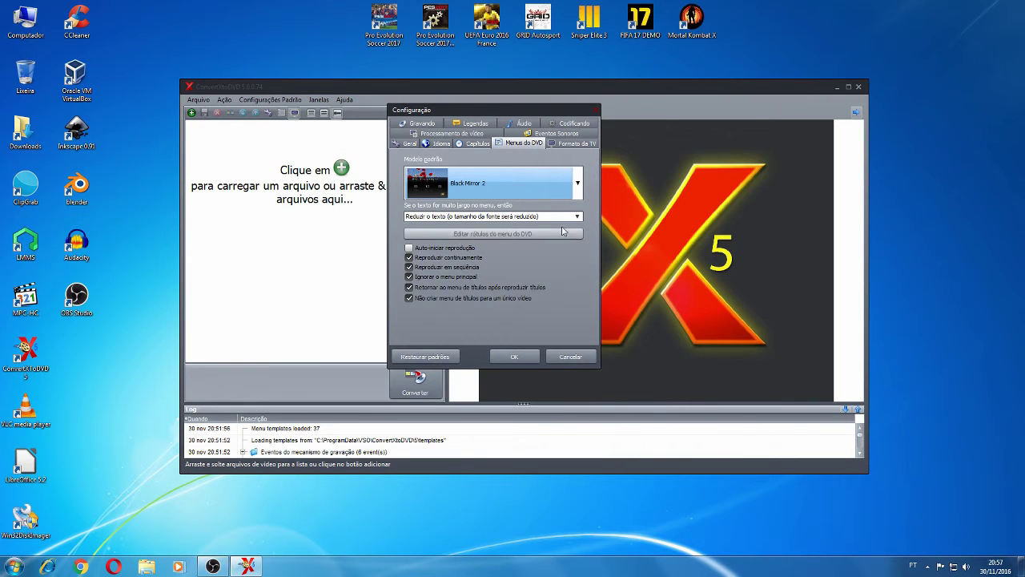
pyautogui.click(578, 182)
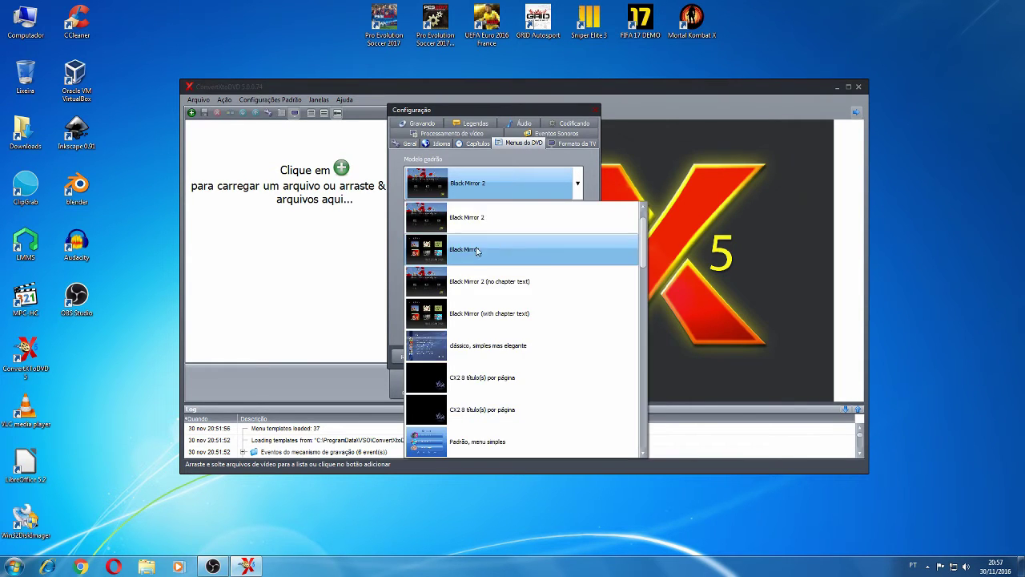
pyautogui.click(473, 248)
pyautogui.click(571, 186)
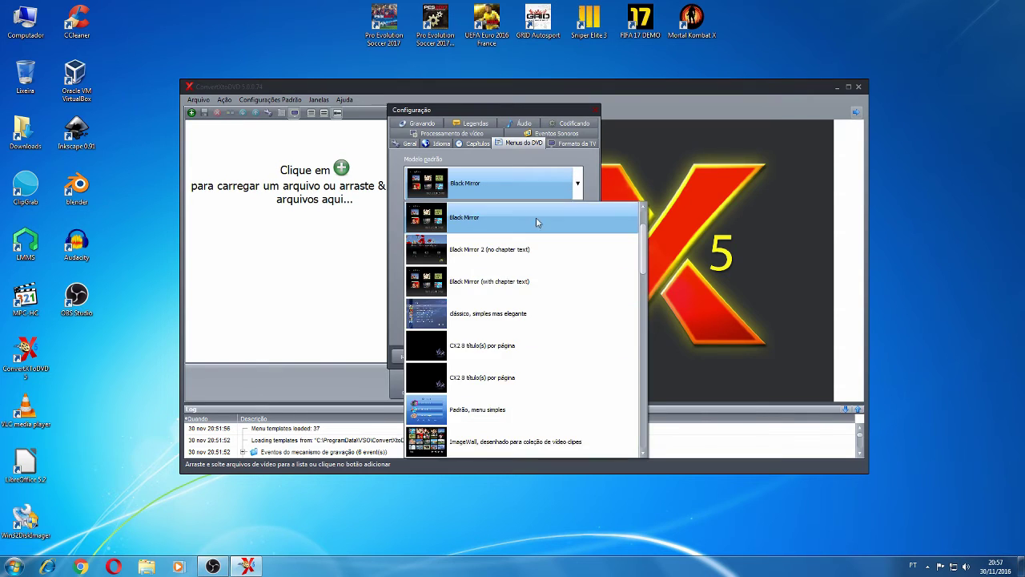
pyautogui.scroll(-3, 480, 336)
pyautogui.click(467, 232)
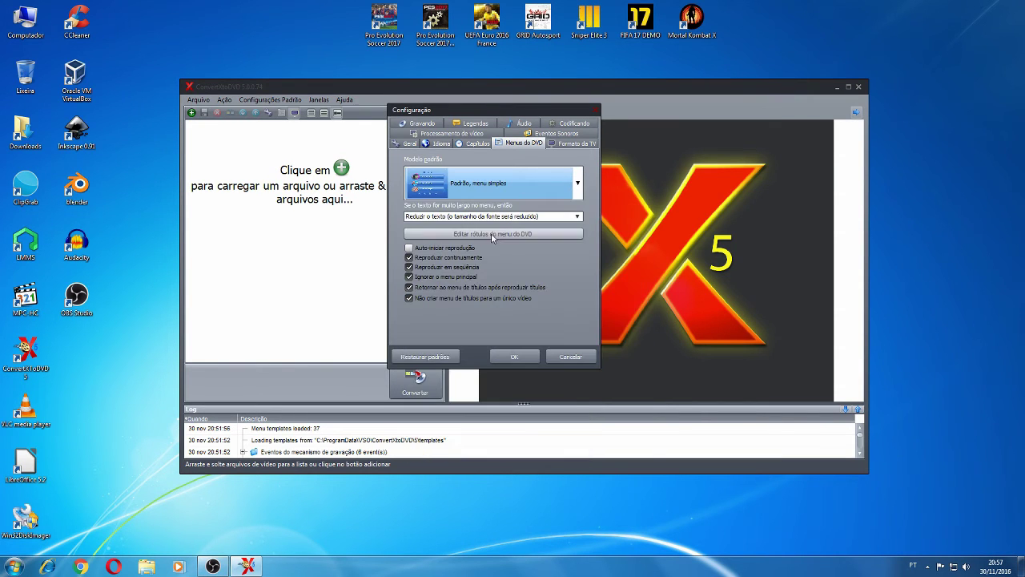
# In the TV format settings, choose Automático as the video standard and Full D1 [720*480 (NTSC) ou 720*576 (PAL)] as the DVD resolution
pyautogui.click(567, 142)
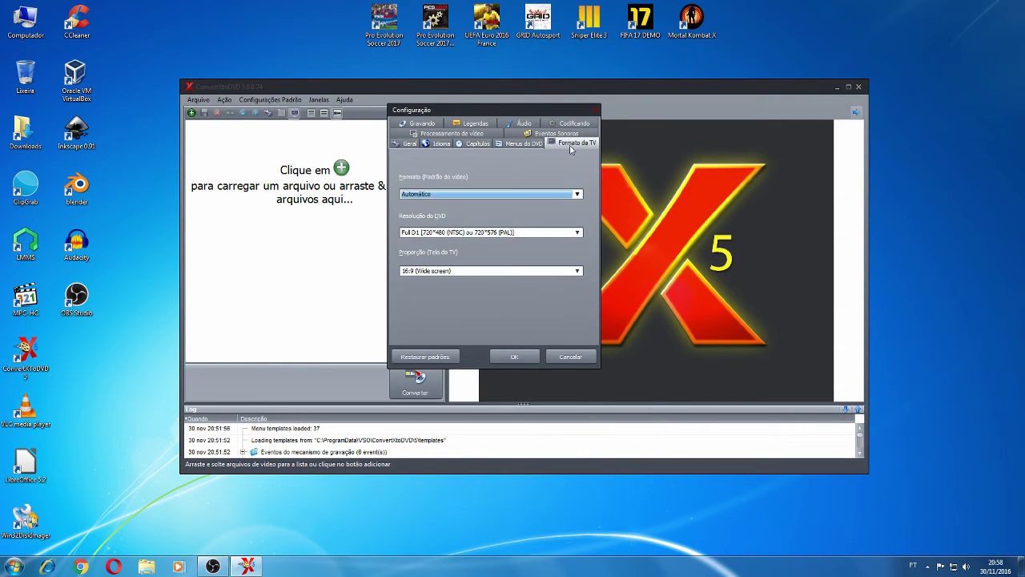
pyautogui.click(453, 194)
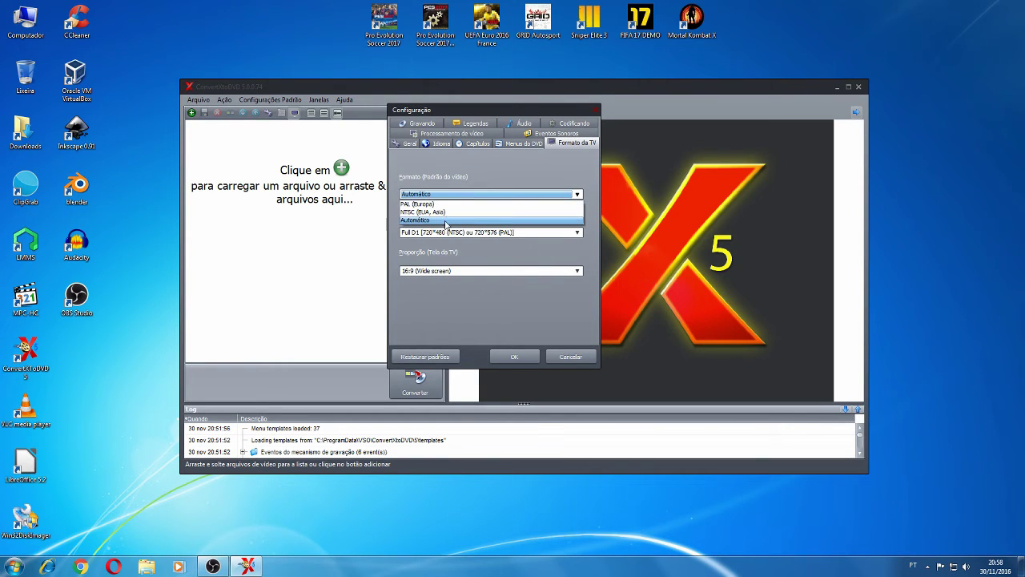
pyautogui.click(447, 220)
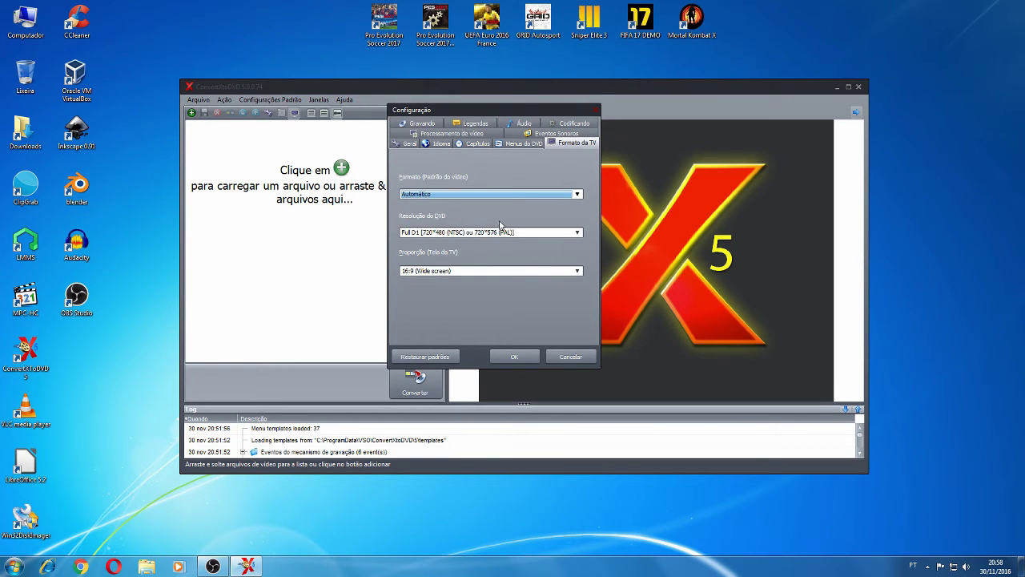
pyautogui.click(497, 195)
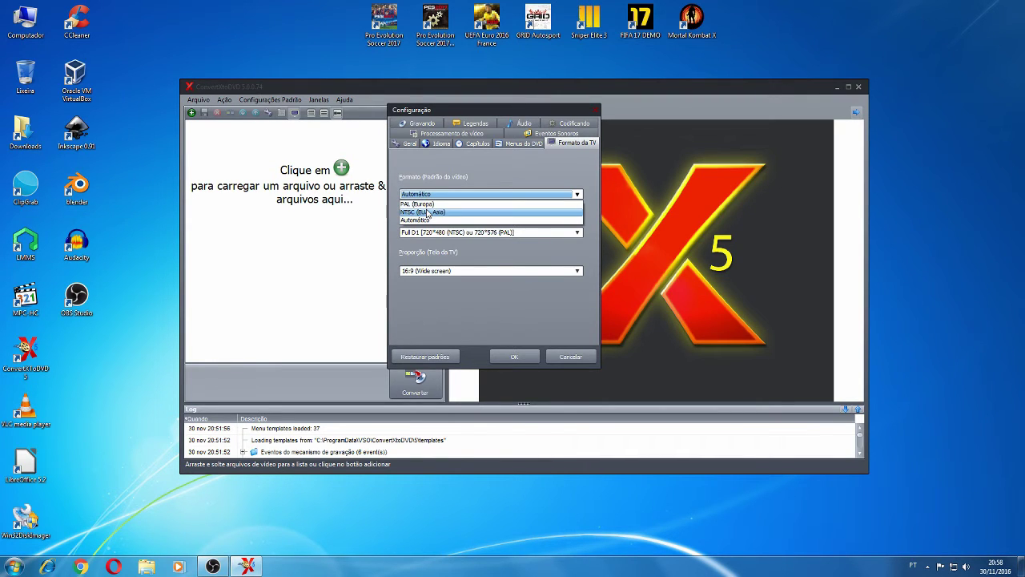
pyautogui.click(430, 220)
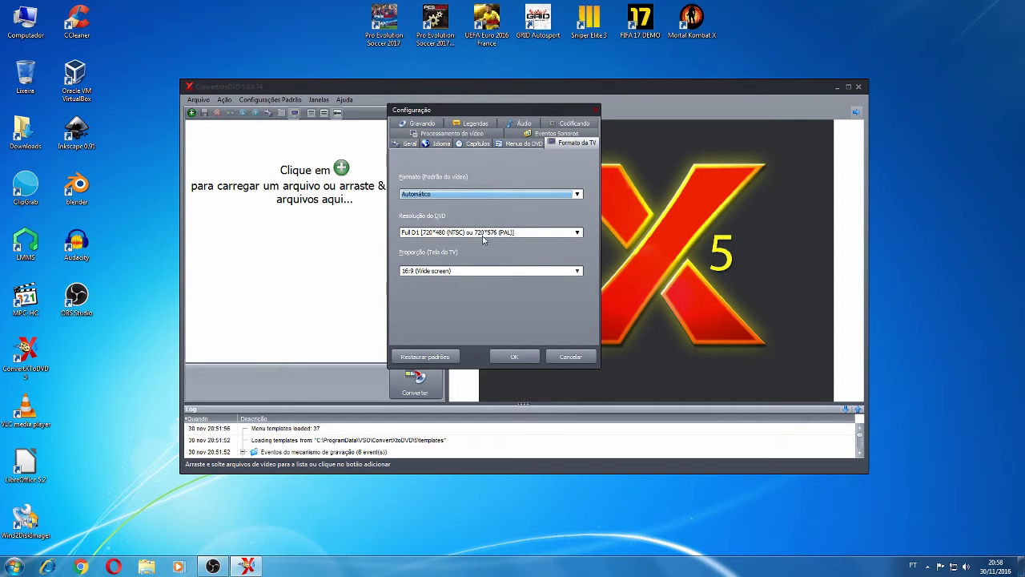
pyautogui.click(572, 234)
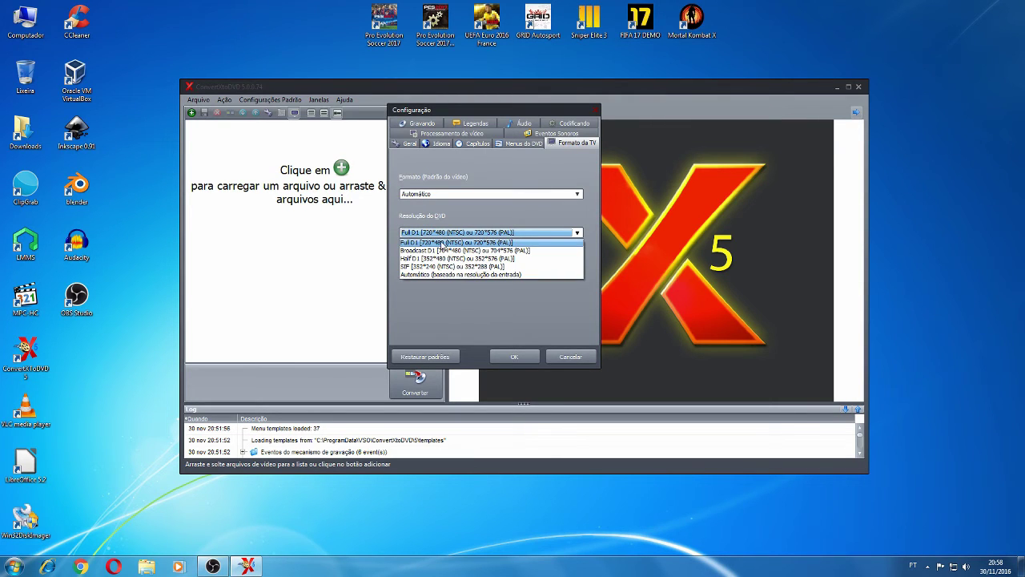
pyautogui.click(440, 244)
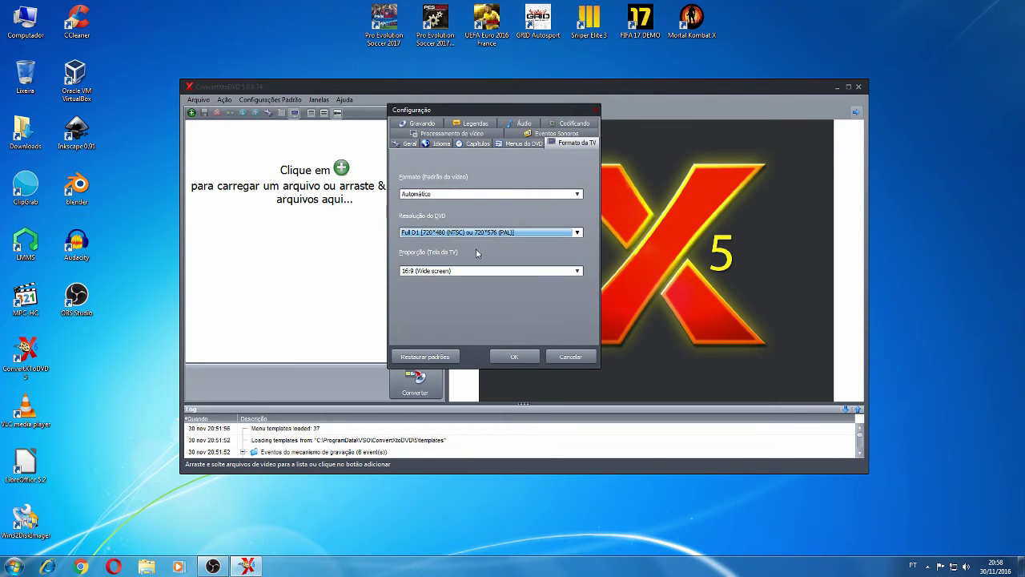
# Keep 16:9 (Wide screen) as the TV aspect ratio, and review the sound event and video processing settings
pyautogui.click(577, 272)
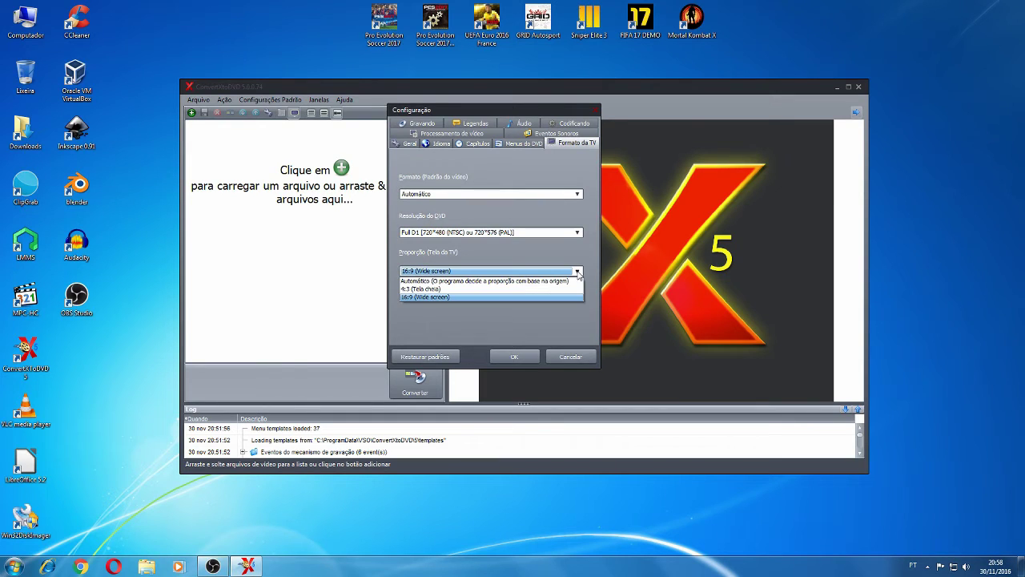
pyautogui.click(425, 297)
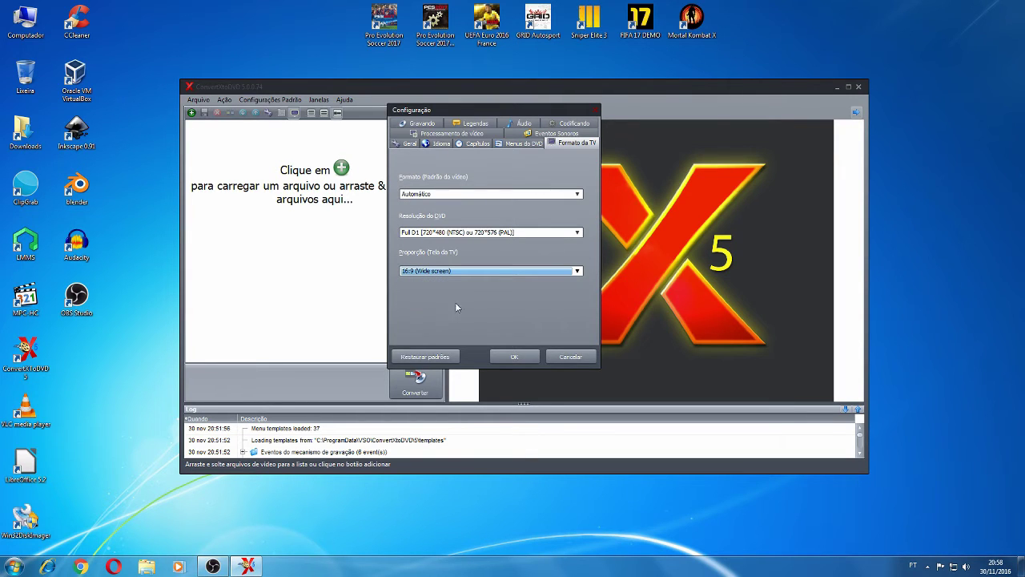
pyautogui.click(556, 133)
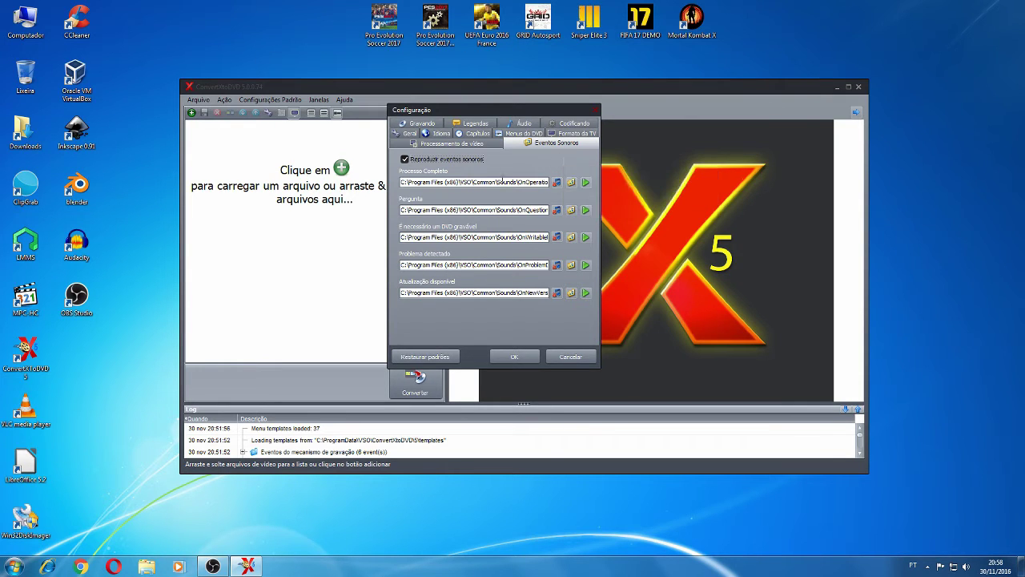
pyautogui.click(471, 144)
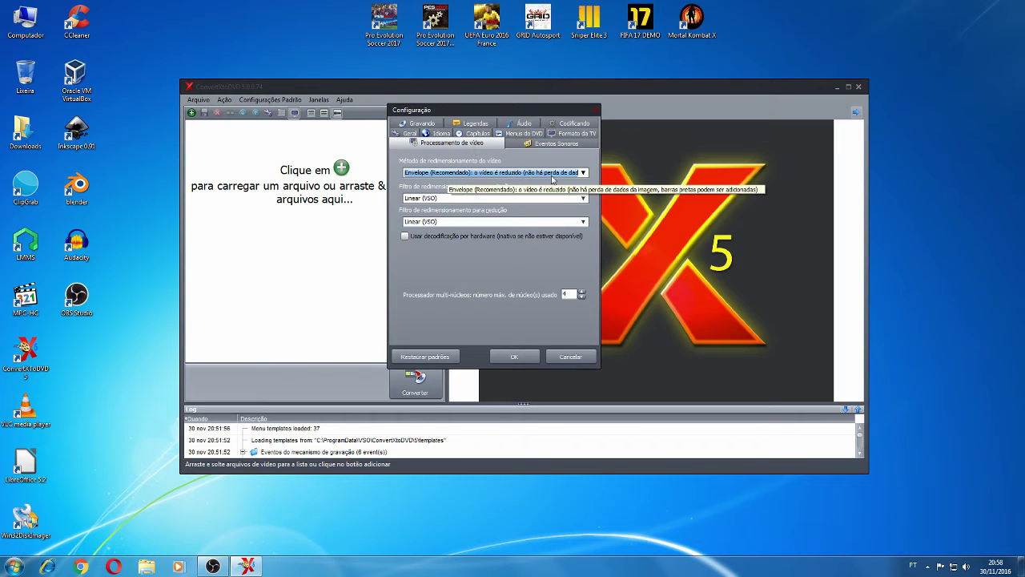
pyautogui.click(583, 173)
pyautogui.click(586, 183)
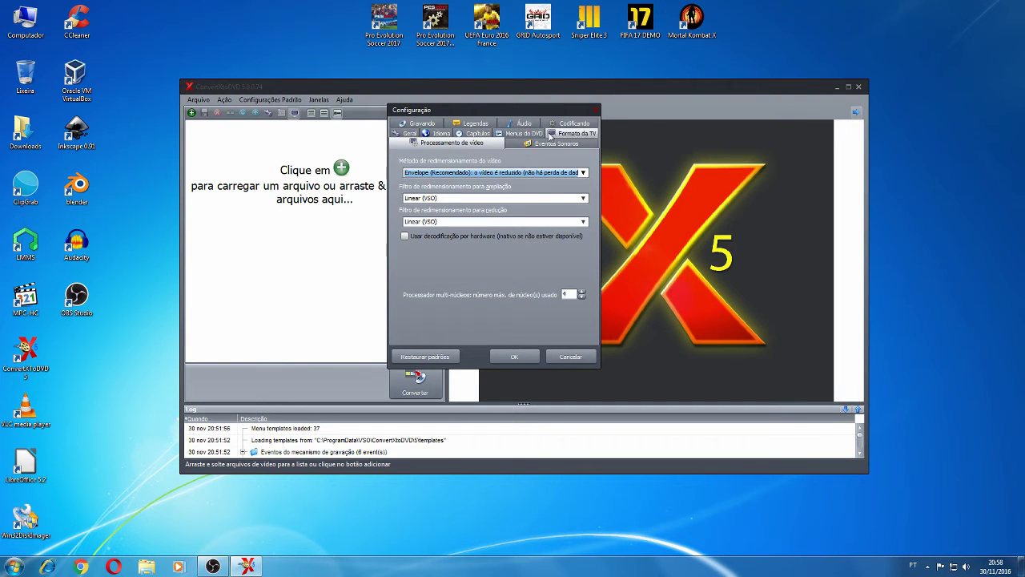
# Review the encoding options, the audio conversion formats and the default subtitle settings
pyautogui.click(567, 124)
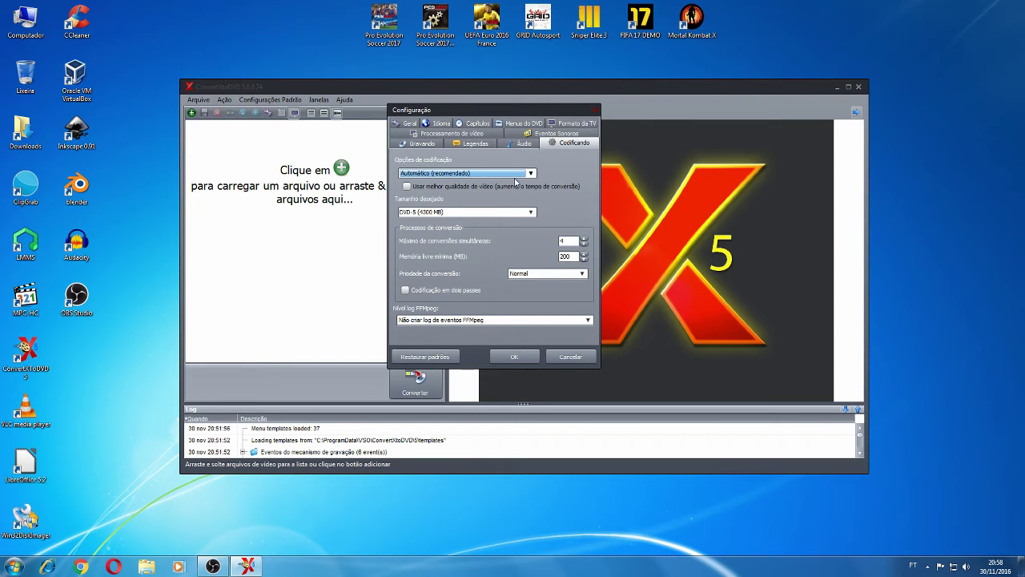
pyautogui.click(531, 173)
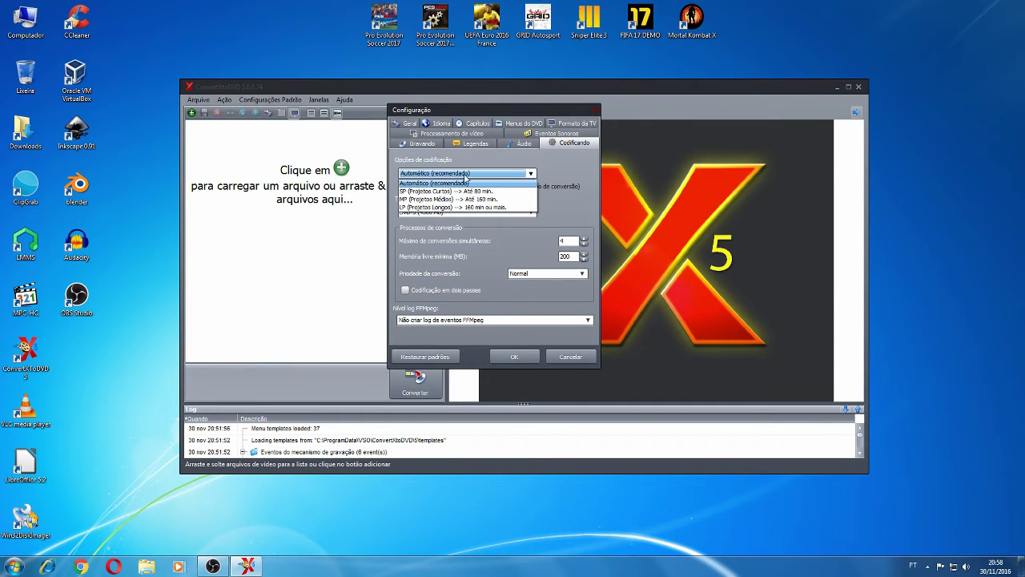
pyautogui.click(557, 173)
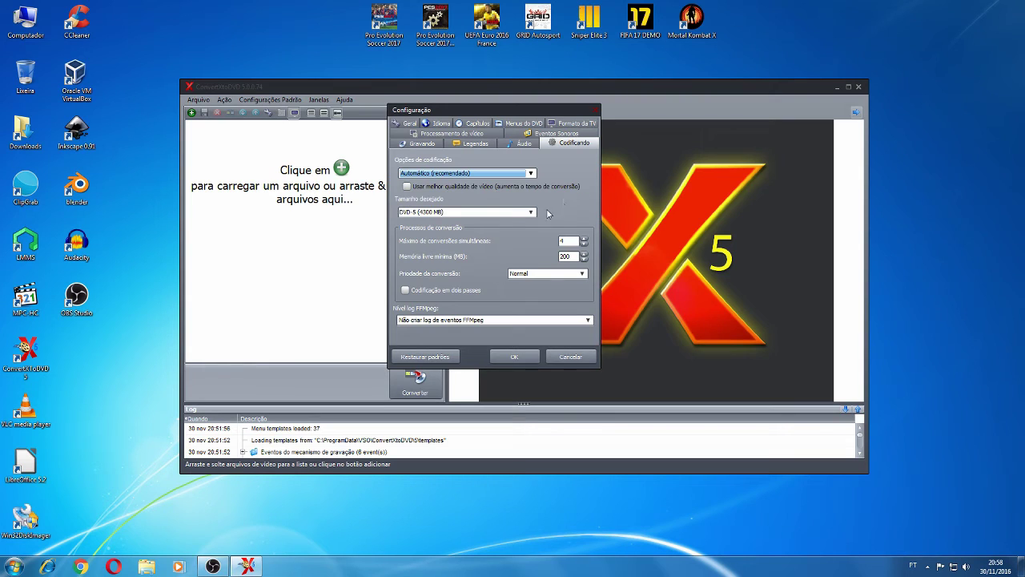
pyautogui.click(529, 146)
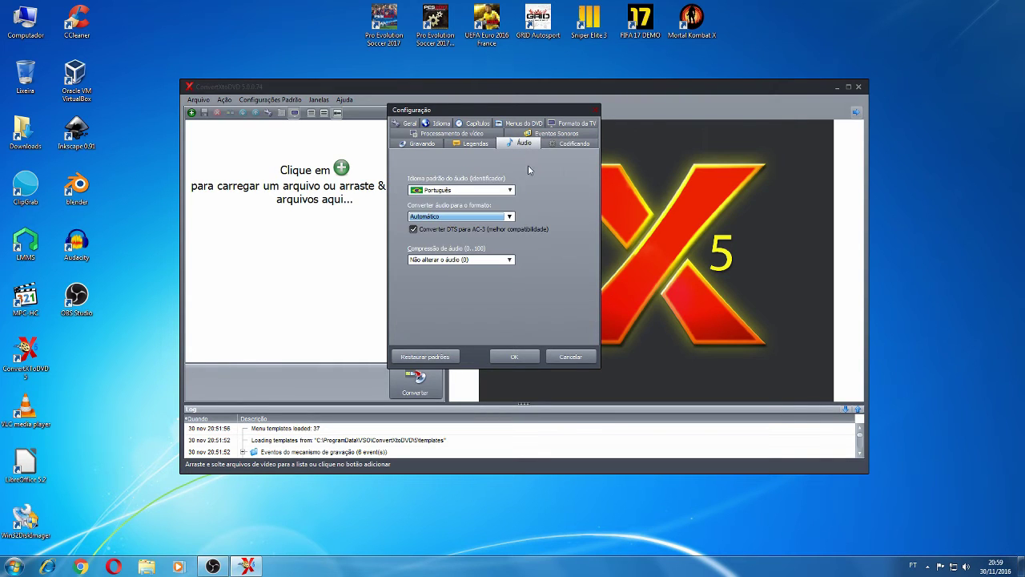
pyautogui.click(511, 218)
pyautogui.click(511, 218)
pyautogui.click(469, 145)
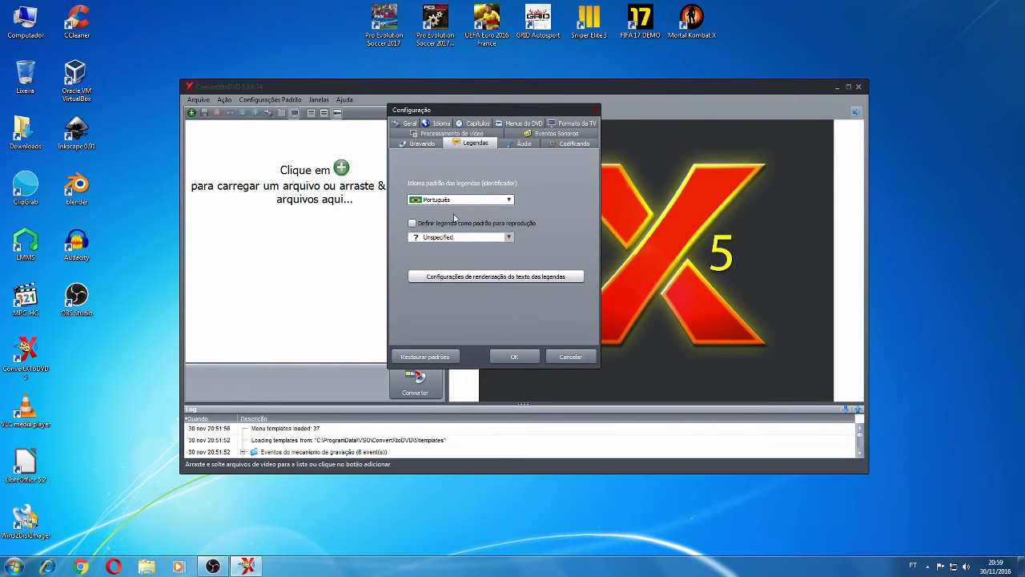
# Review the burning speeds and the option to delete the folder after a successful burn, and close the settings without saving
pyautogui.click(423, 144)
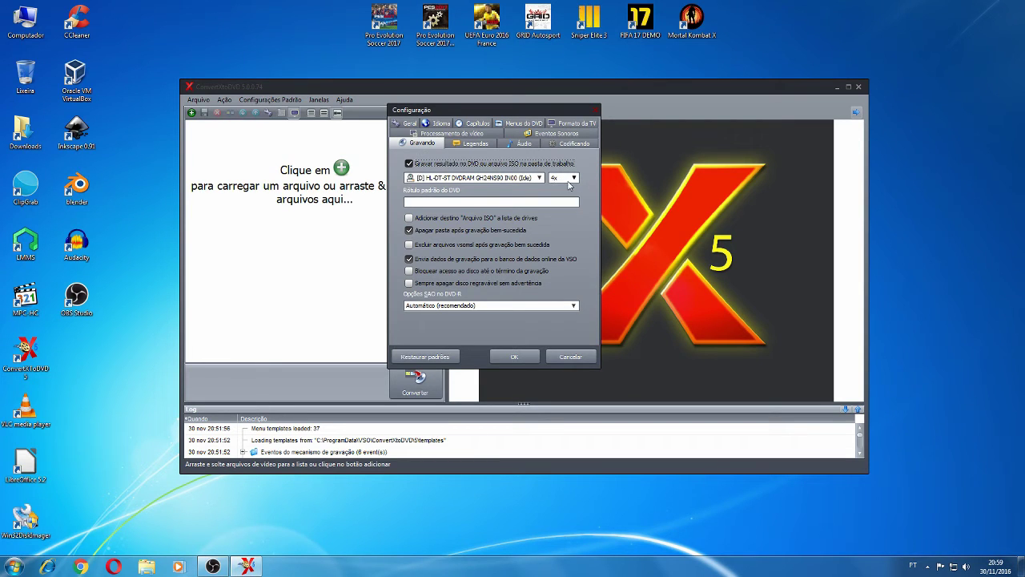
pyautogui.click(568, 177)
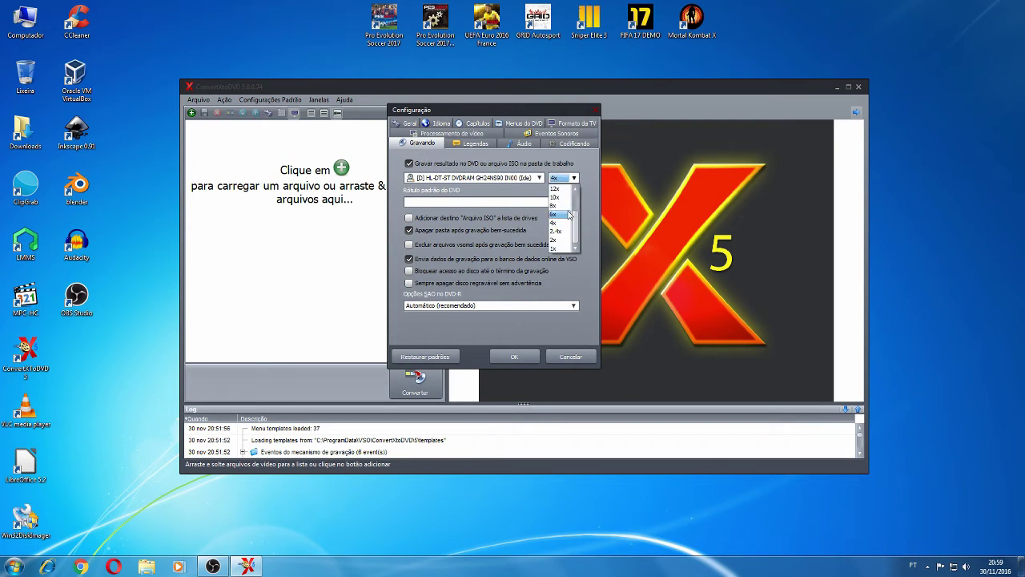
pyautogui.moveTo(573, 221); pyautogui.dragTo(573, 195)
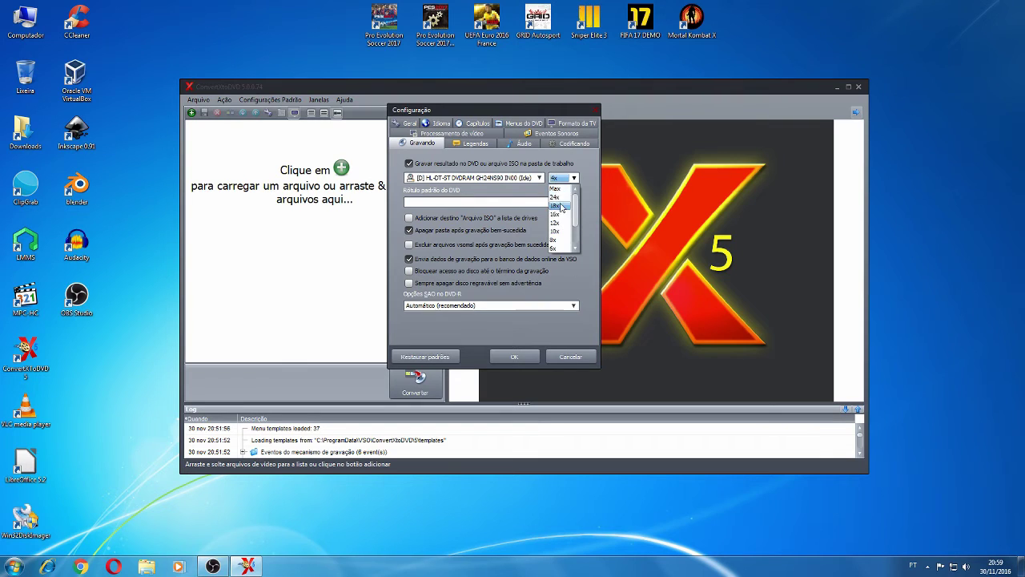
pyautogui.click(583, 194)
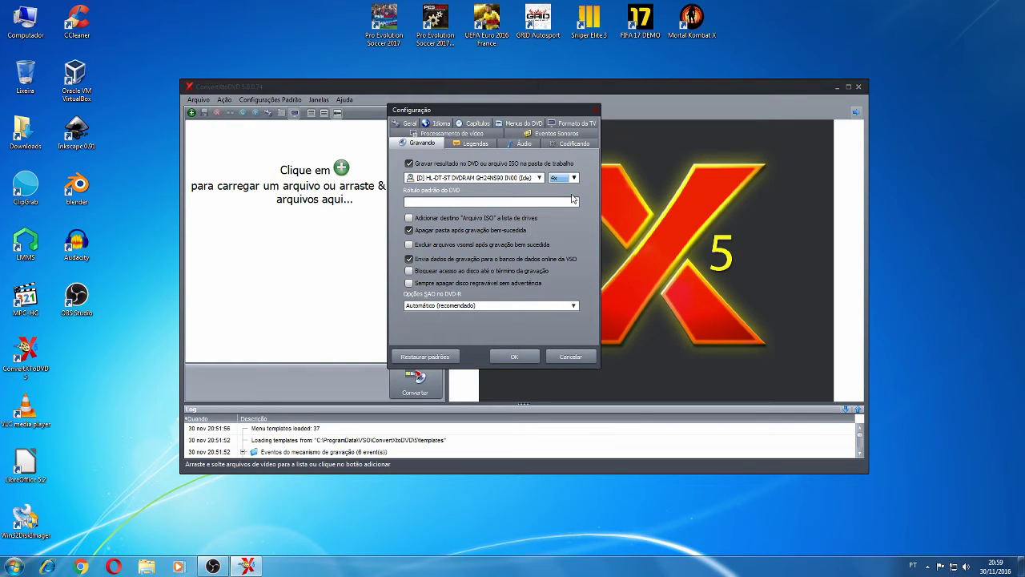
pyautogui.click(574, 179)
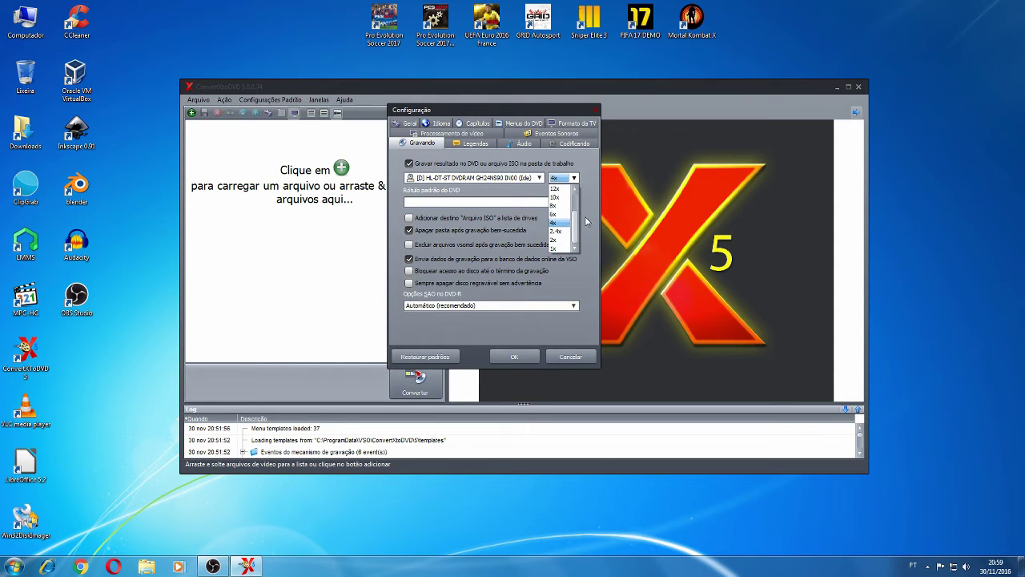
pyautogui.click(587, 221)
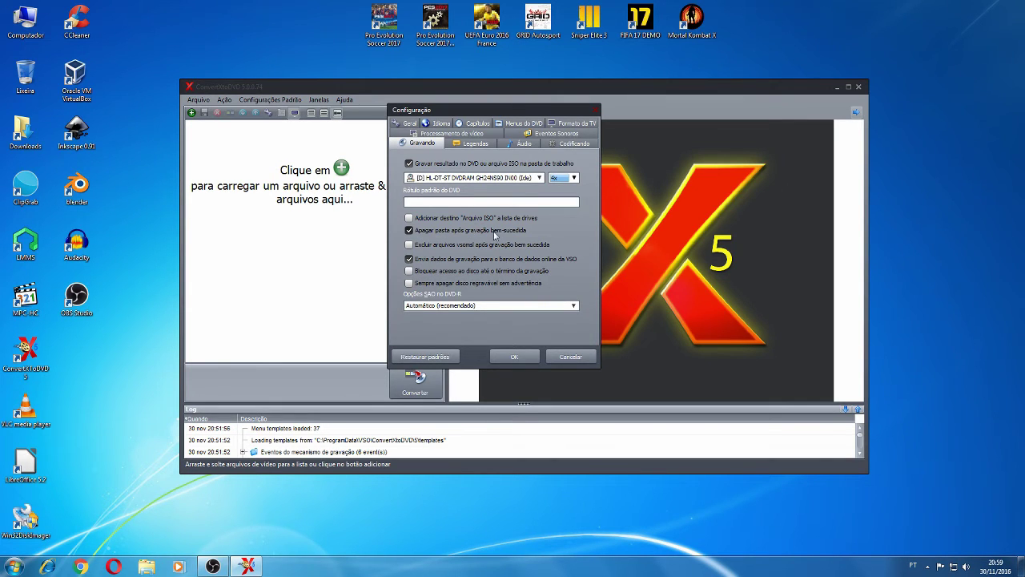
pyautogui.moveTo(502, 235)
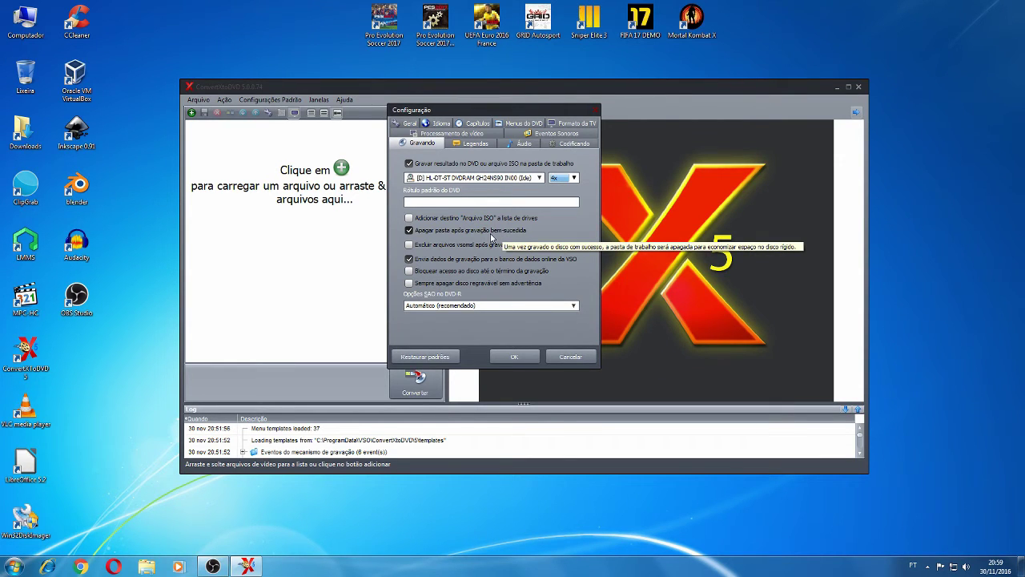
pyautogui.click(474, 146)
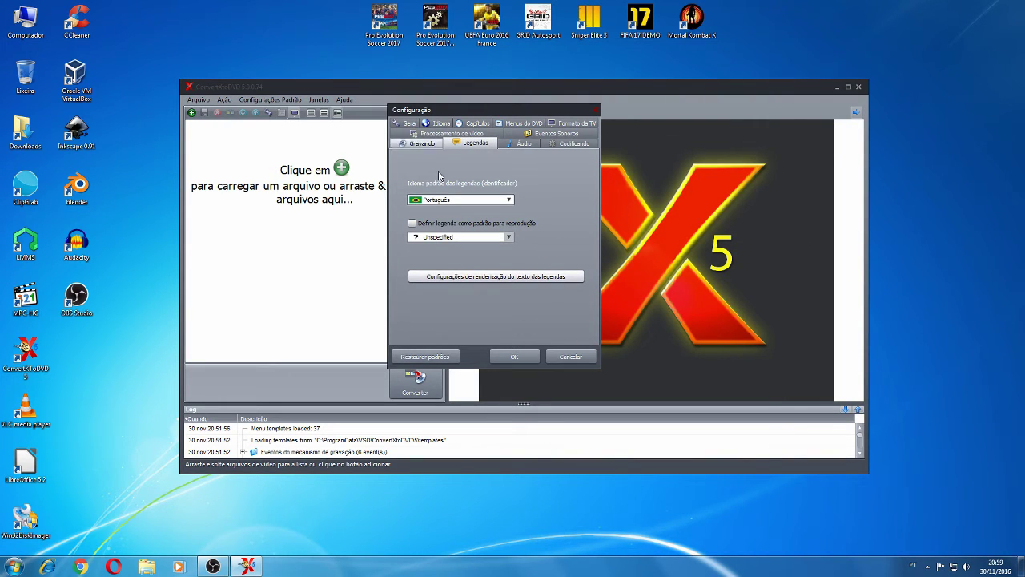
pyautogui.click(573, 357)
pyautogui.click(320, 101)
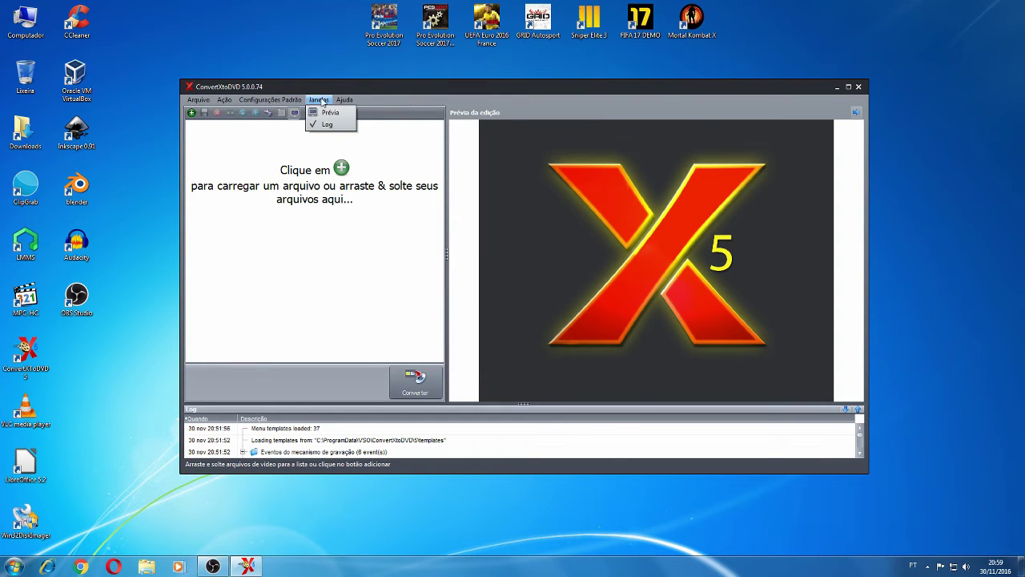
pyautogui.click(497, 109)
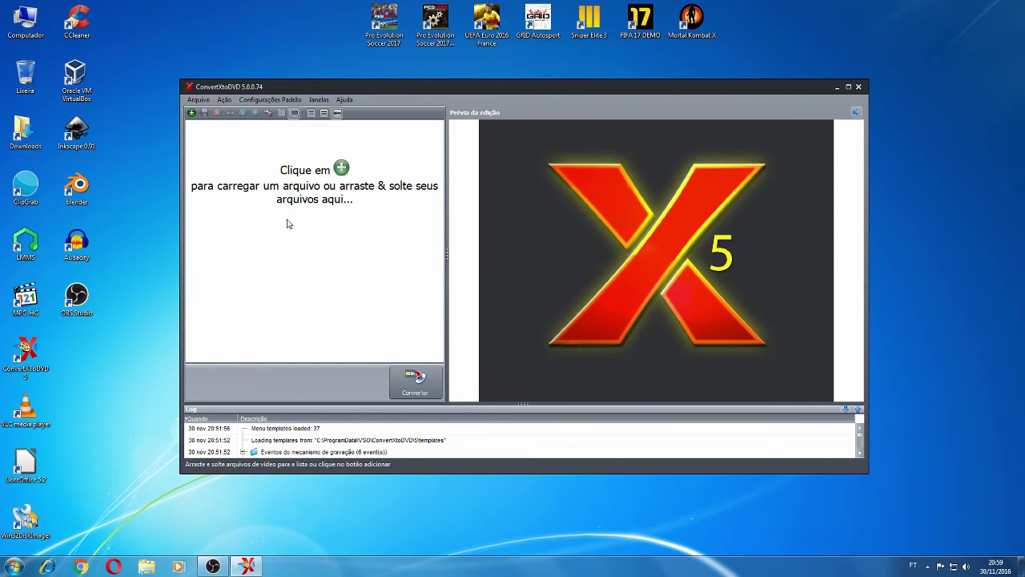
# Add the MP4 video "Batman vs Superman - A Origem da Justiça [Versão Estendida] (2016)" from its folder in FILMES to the project
pyautogui.click(341, 169)
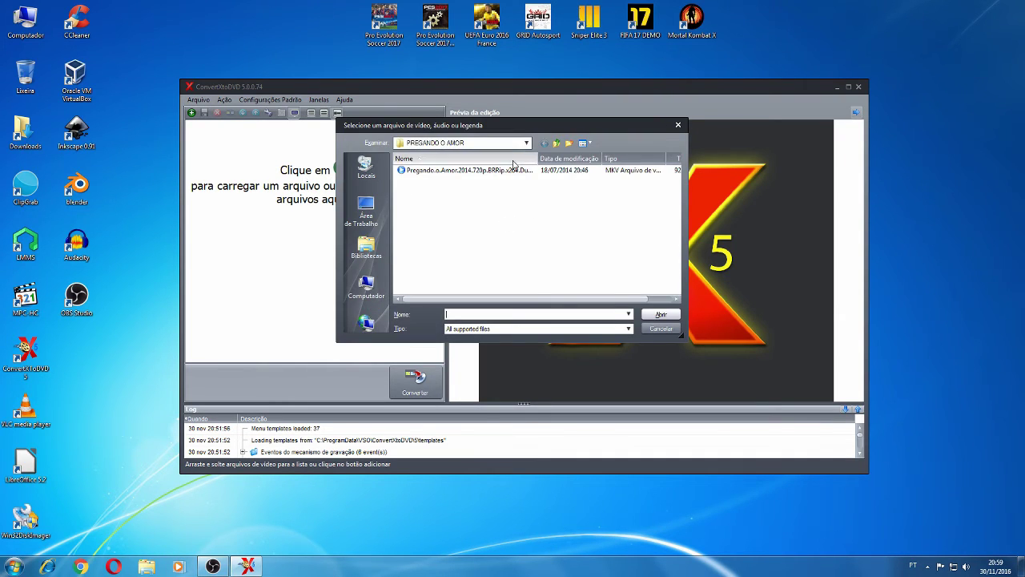
pyautogui.click(557, 143)
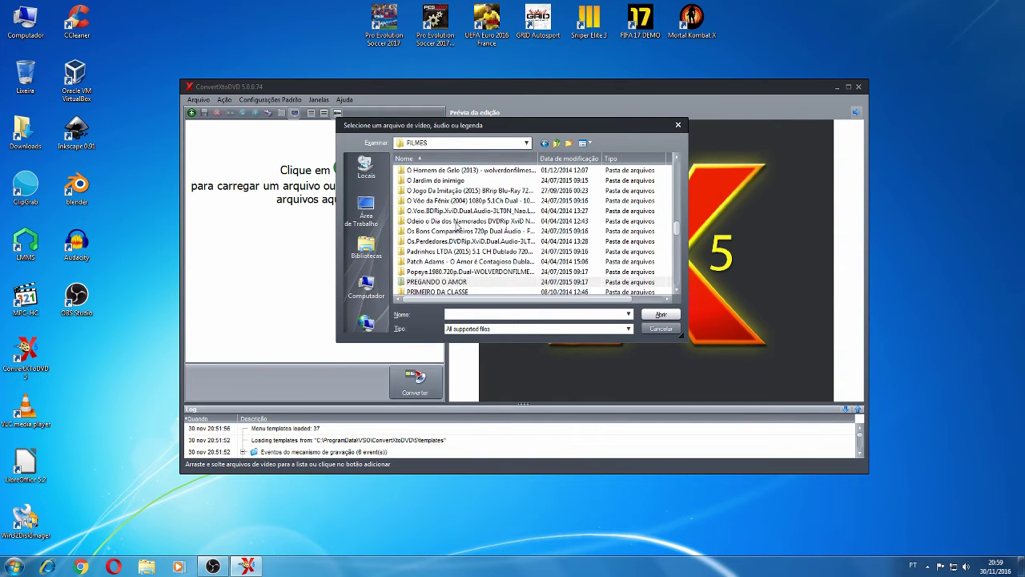
pyautogui.scroll(3, 455, 228)
pyautogui.scroll(10, 455, 228)
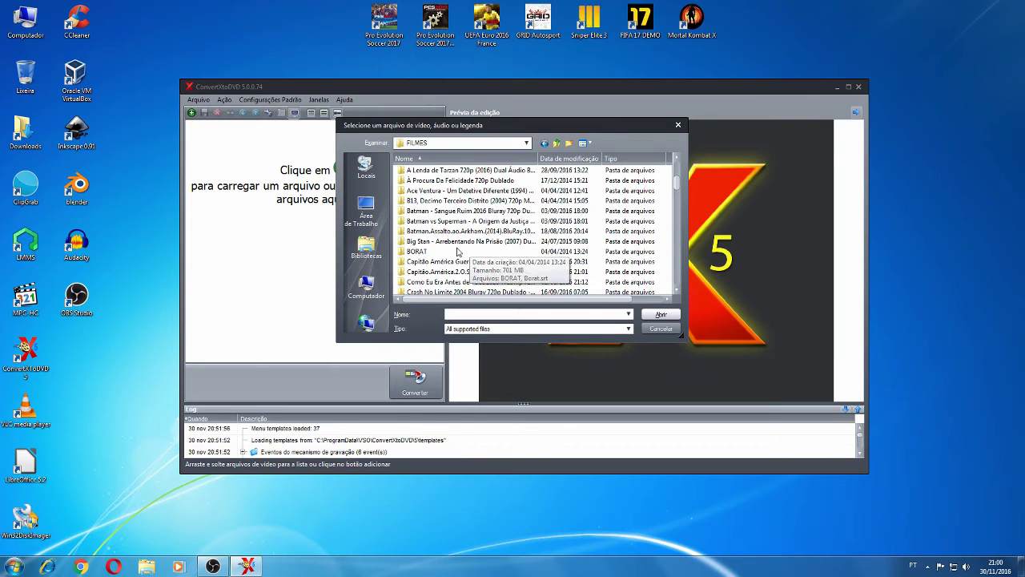
pyautogui.doubleClick(447, 222)
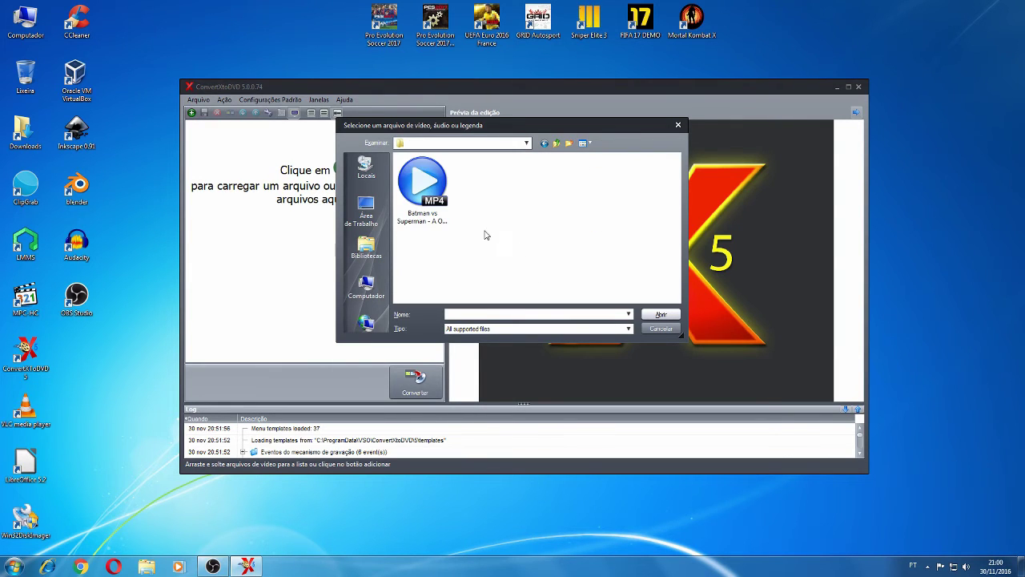
pyautogui.click(424, 189)
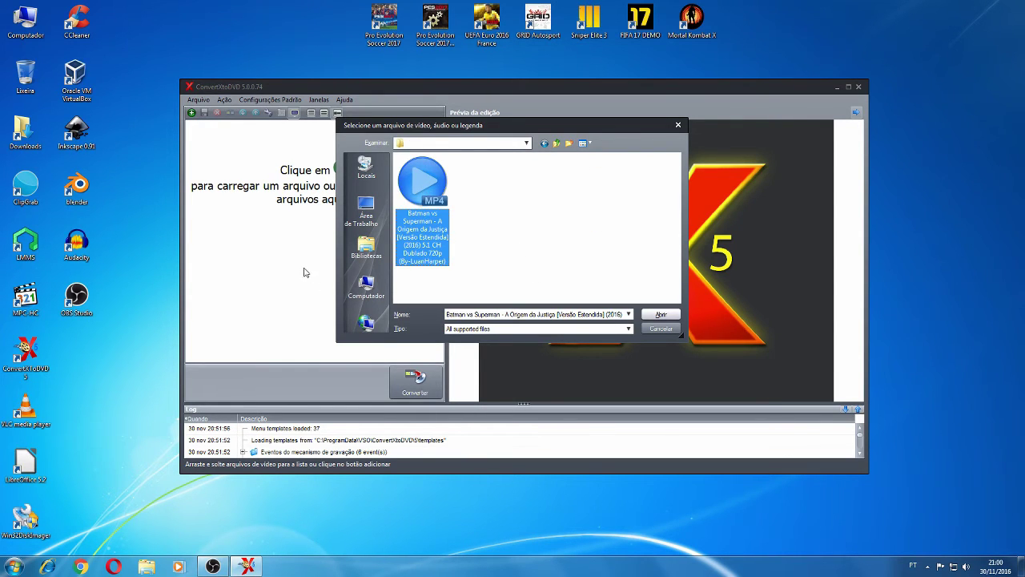
pyautogui.click(662, 315)
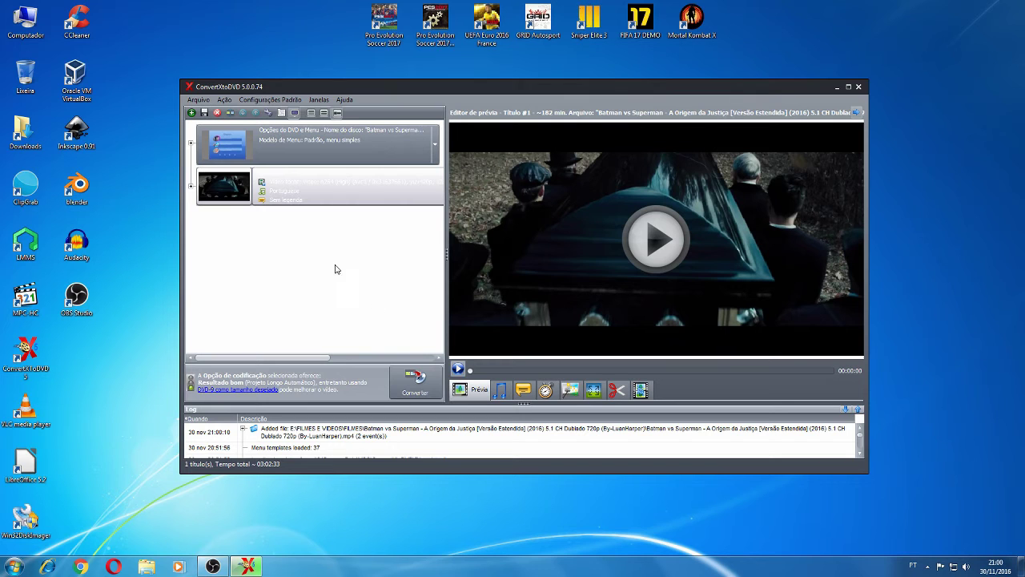
# Expand the DVD and menu options and shorten the DVD name to "Batman vs Superman - A Origem da Justiça"
pyautogui.click(191, 144)
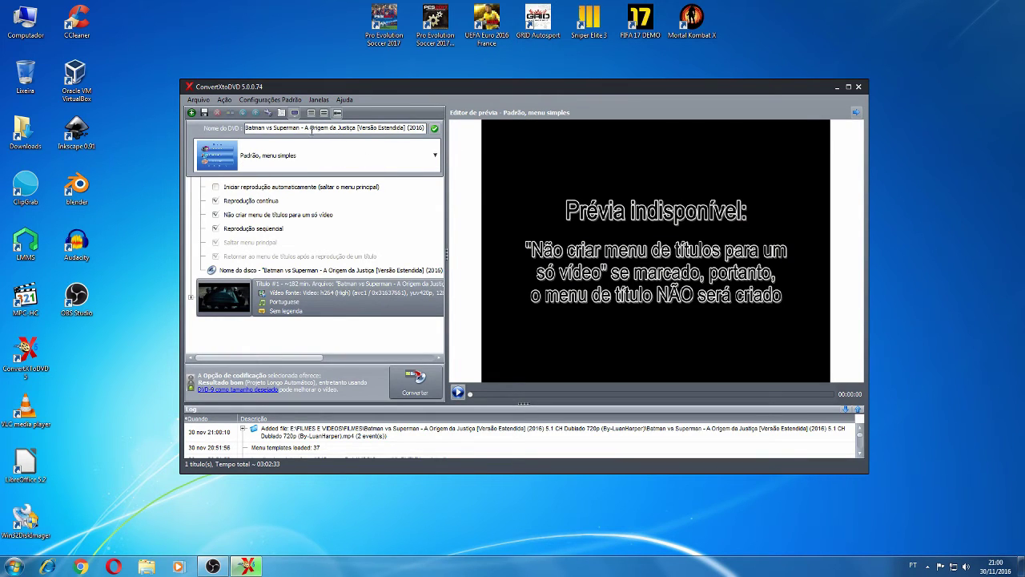
pyautogui.click(357, 130)
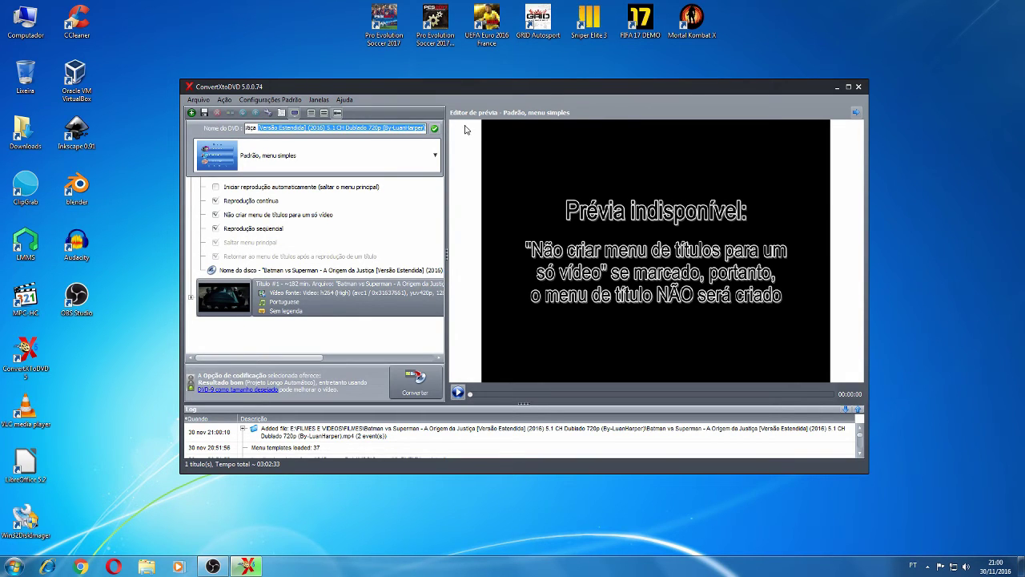
pyautogui.press('BackSpace')
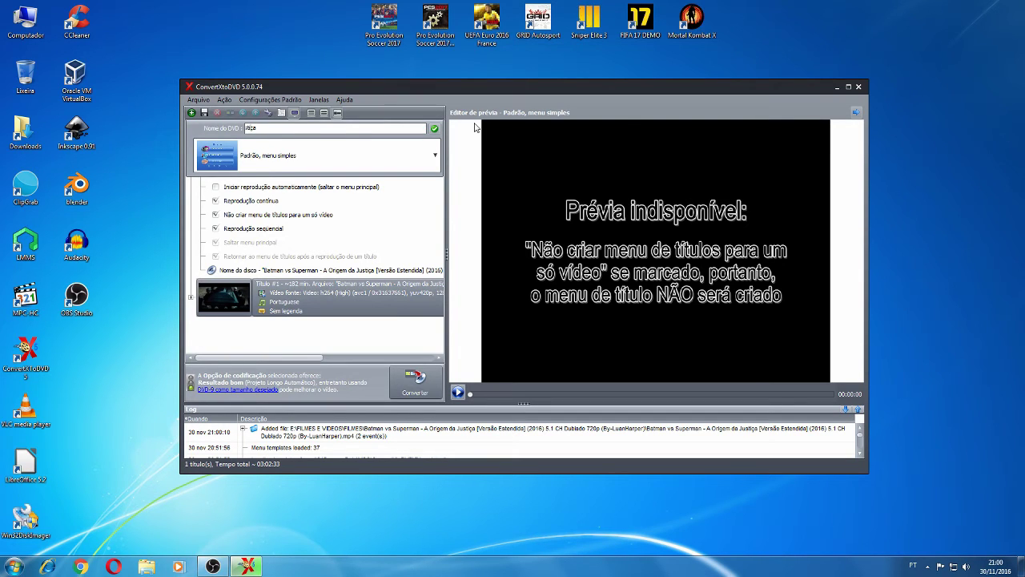
pyautogui.press('Home')
pyautogui.click(435, 129)
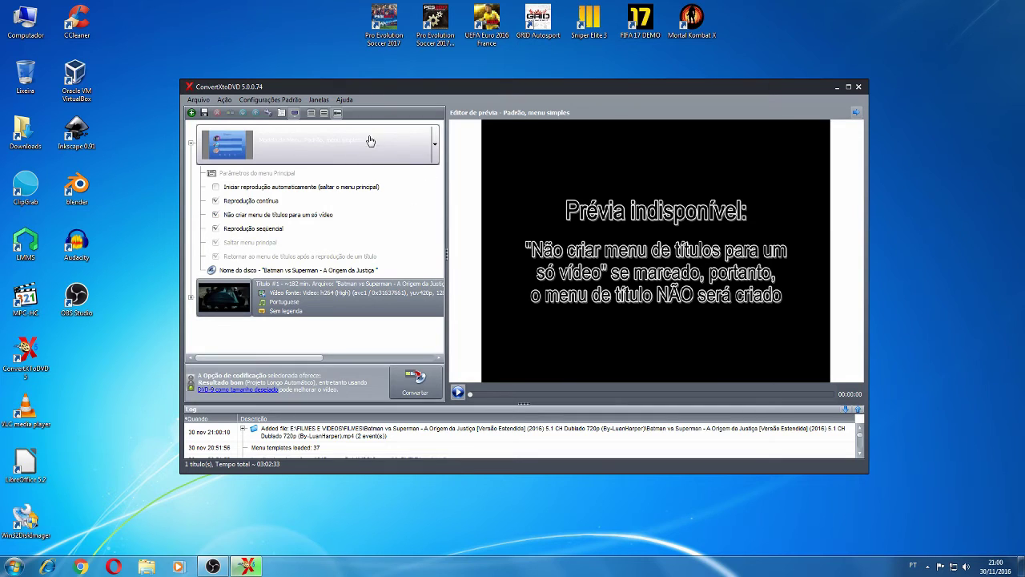
# Browse the menu templates for this disc and choose "Padrão, menu simples"
pyautogui.click(356, 145)
pyautogui.click(435, 156)
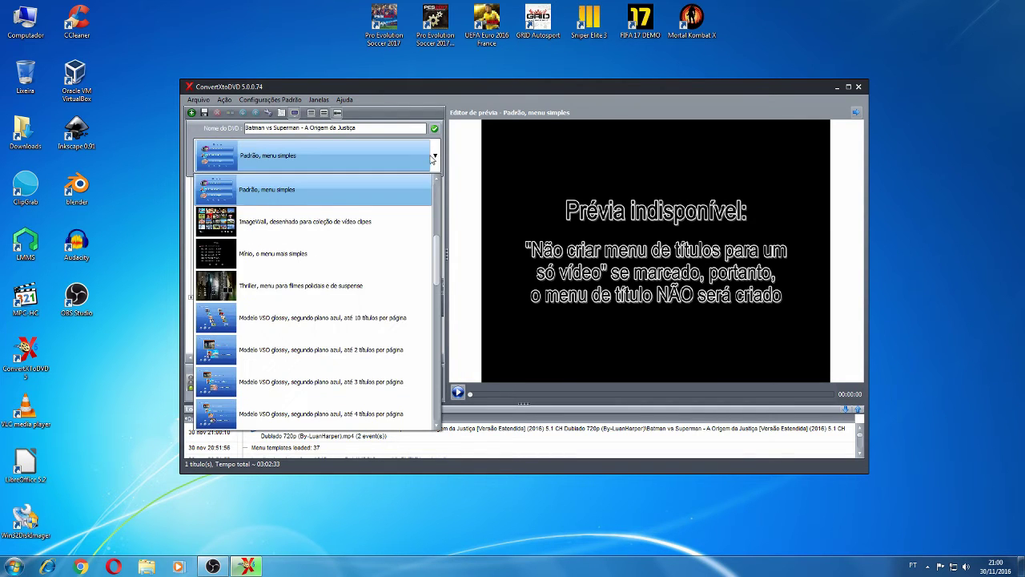
pyautogui.click(254, 196)
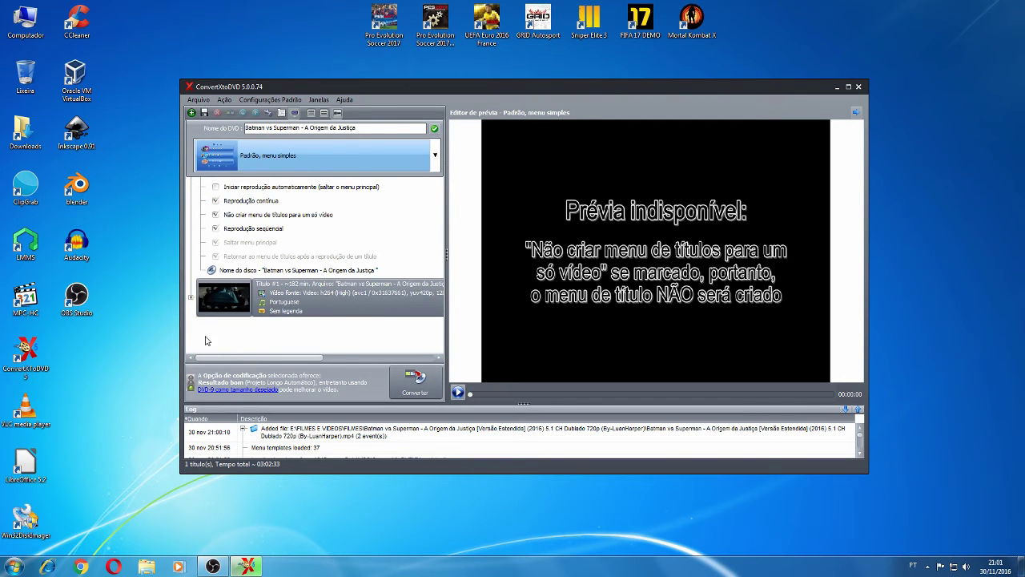
# Select "Padrão, menu simples" again as the disc's menu template
pyautogui.hscroll(3, 321, 218)
pyautogui.hscroll(-3, 344, 215)
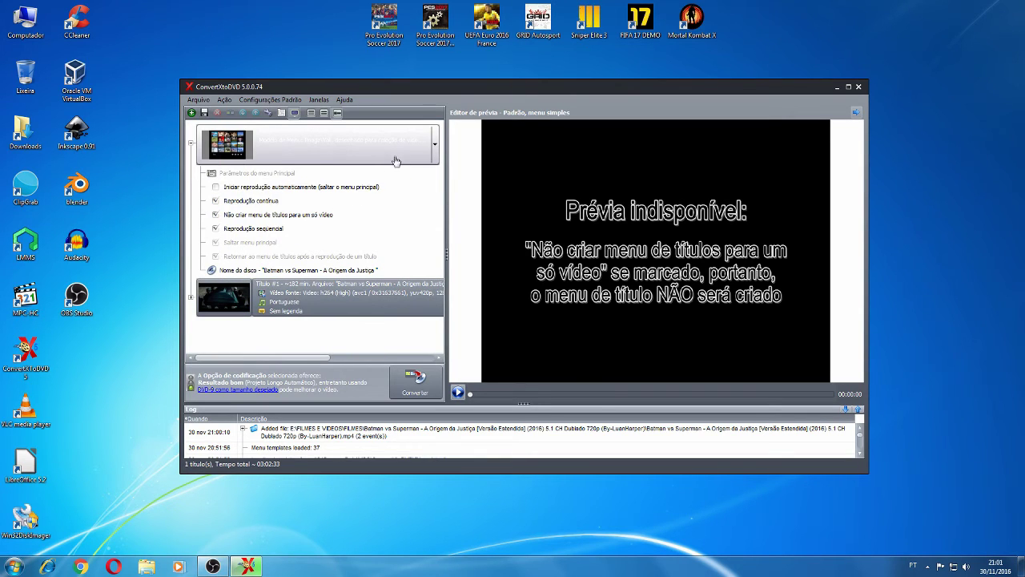
pyautogui.click(434, 156)
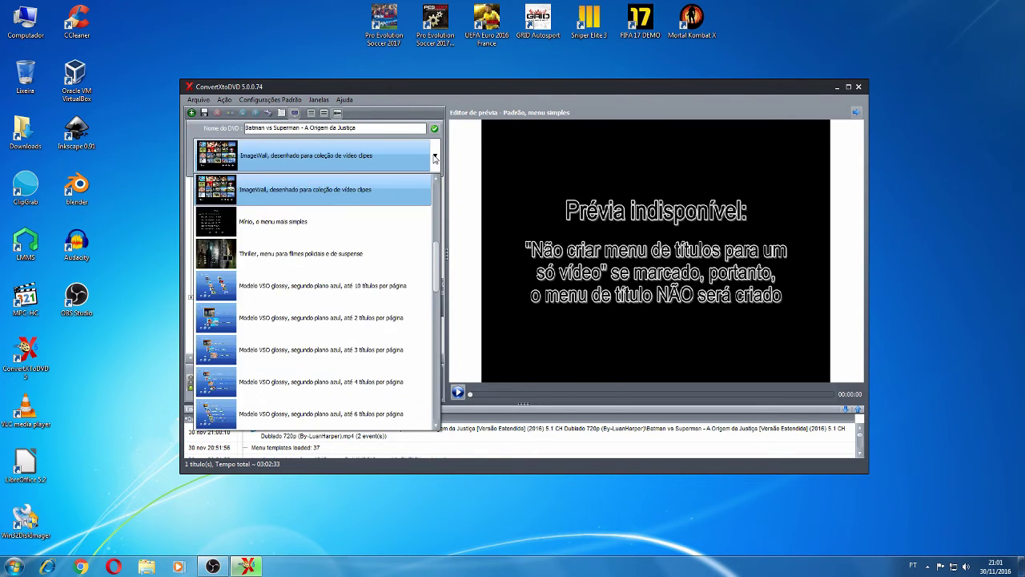
pyautogui.scroll(-2, 275, 289)
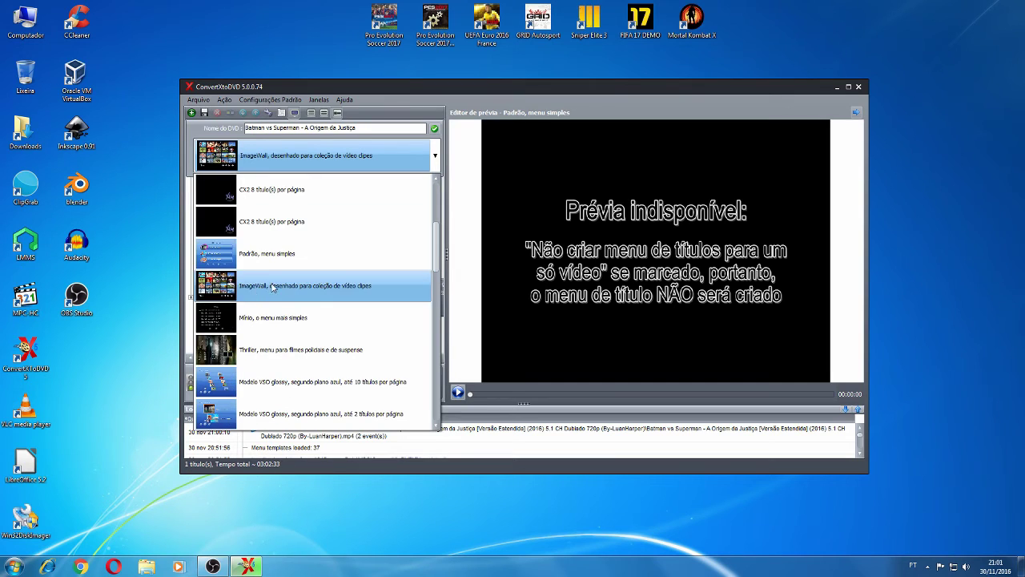
pyautogui.click(255, 255)
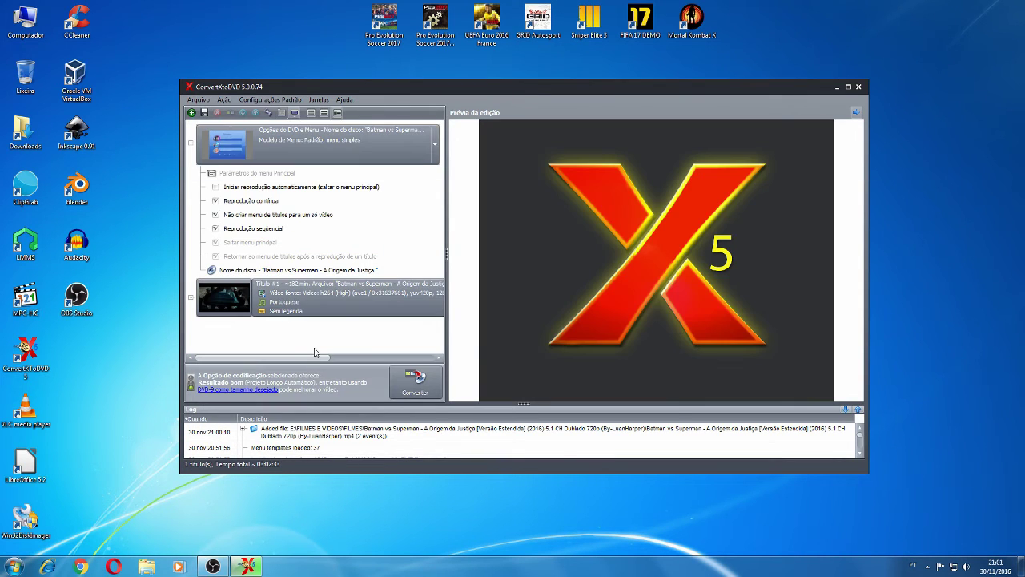
# Look at the previews of the movie title and the disc's menu
pyautogui.click(274, 302)
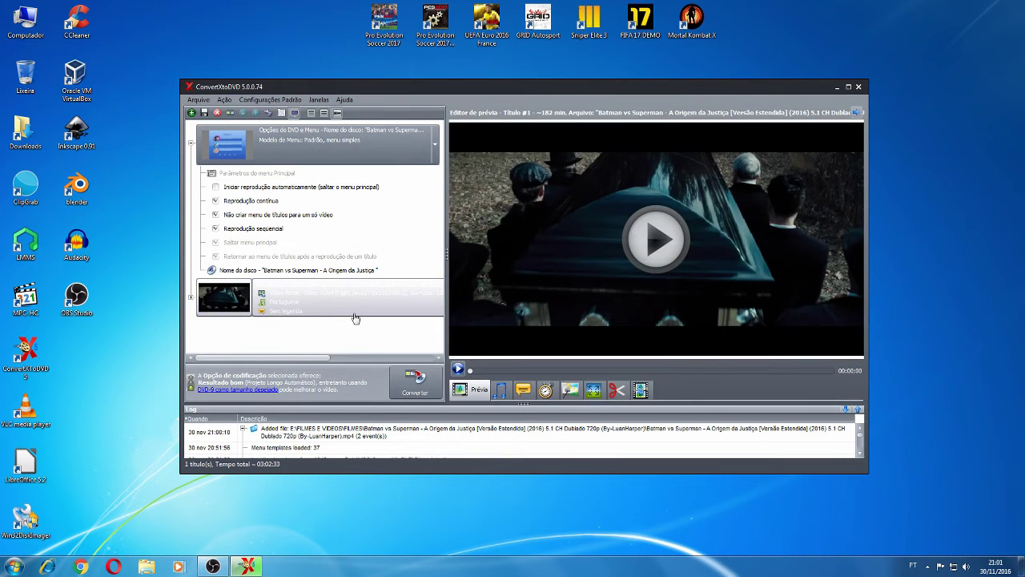
pyautogui.click(245, 190)
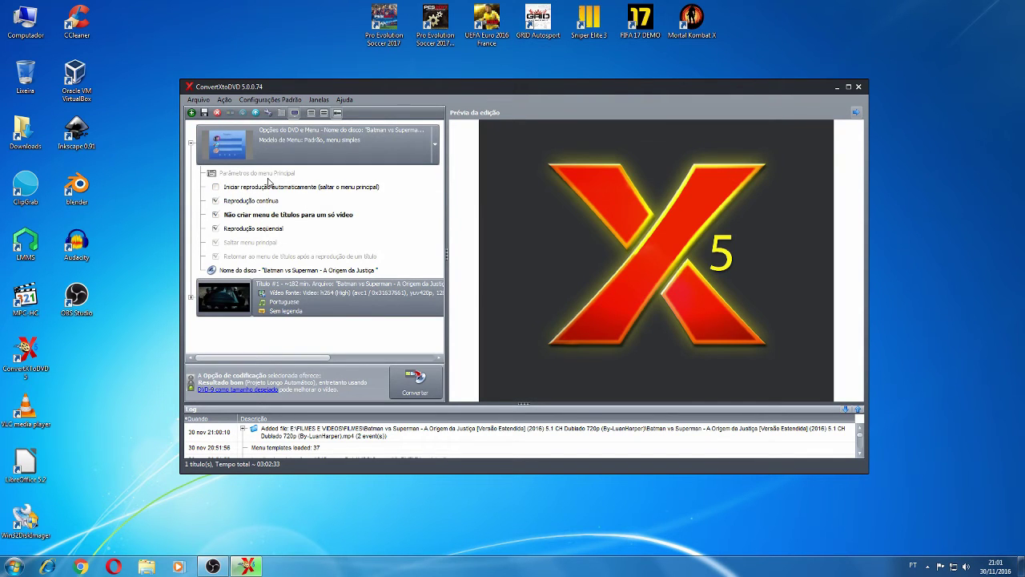
pyautogui.click(258, 169)
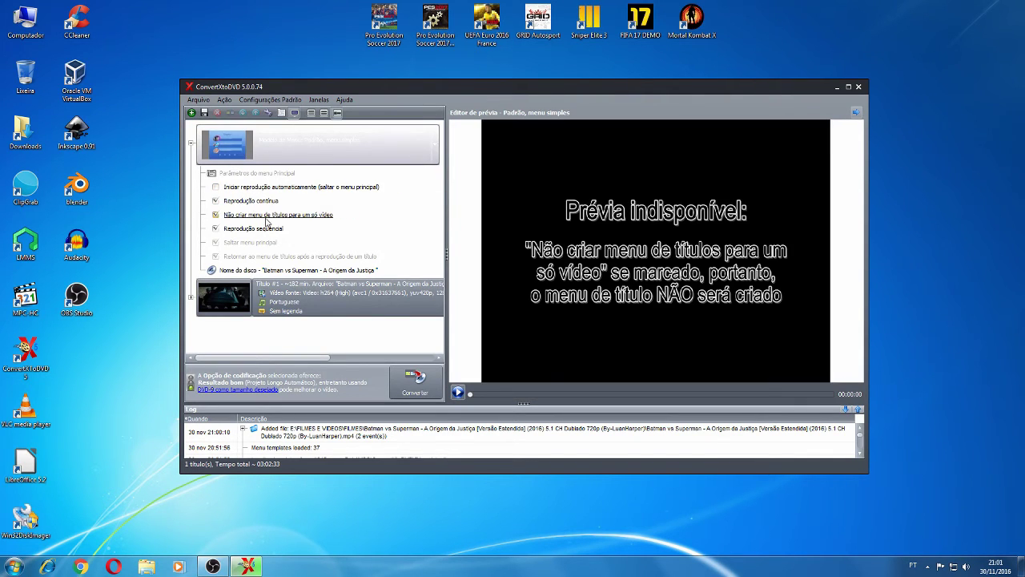
pyautogui.click(273, 298)
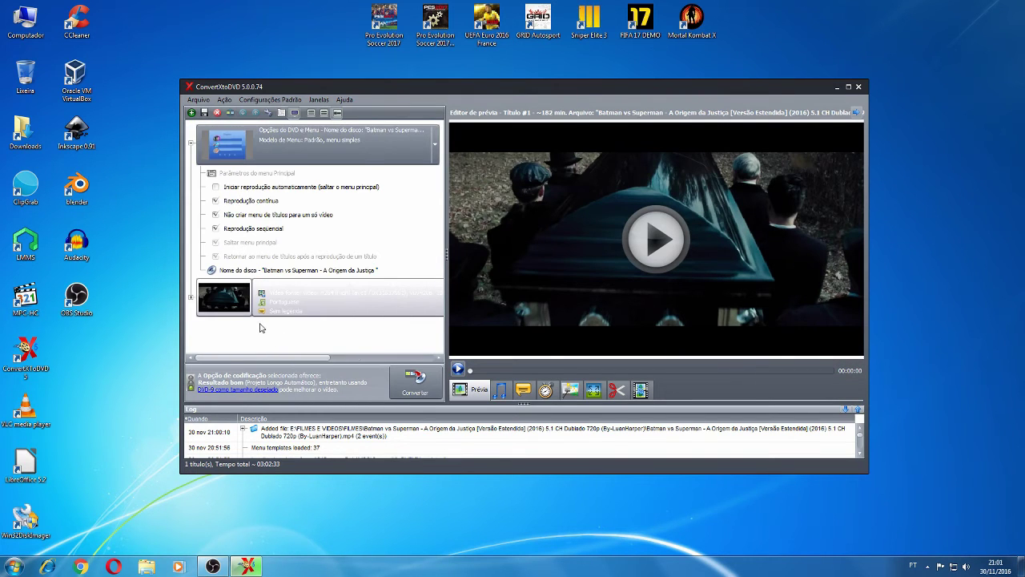
# Expand the movie title's settings and its root menu parameters ("Parâmetros do menu Raiz")
pyautogui.click(192, 299)
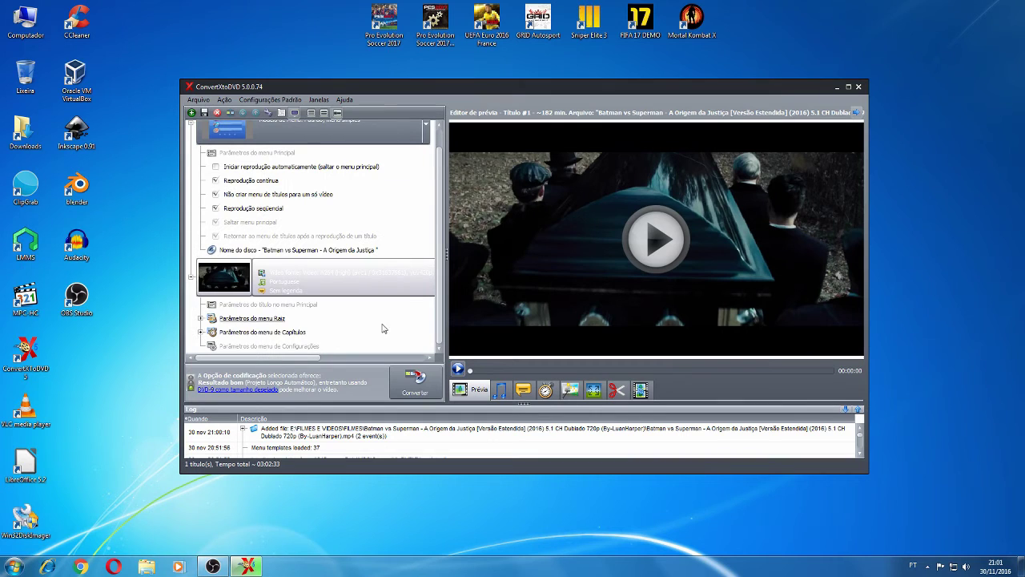
pyautogui.click(258, 319)
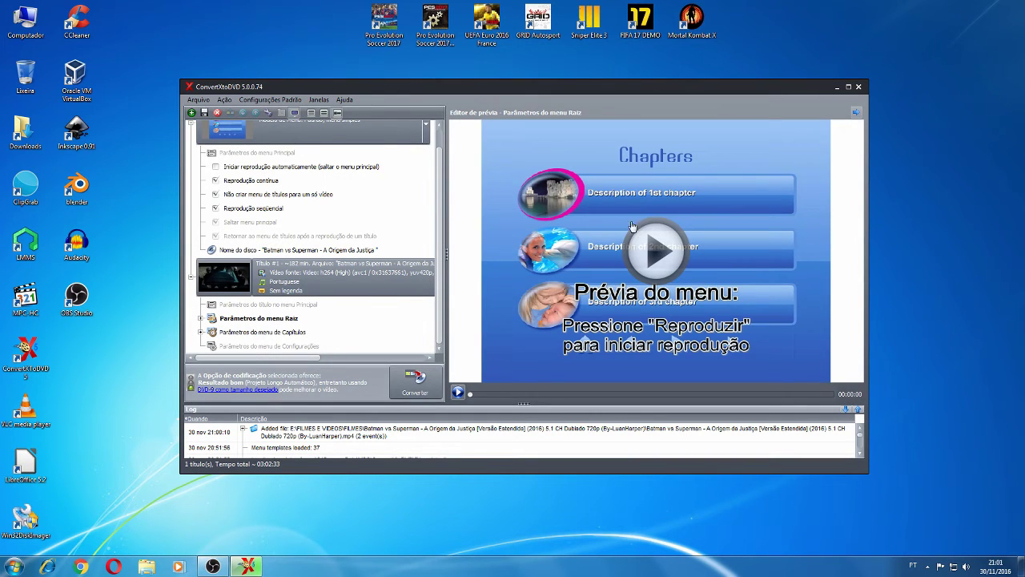
pyautogui.click(202, 319)
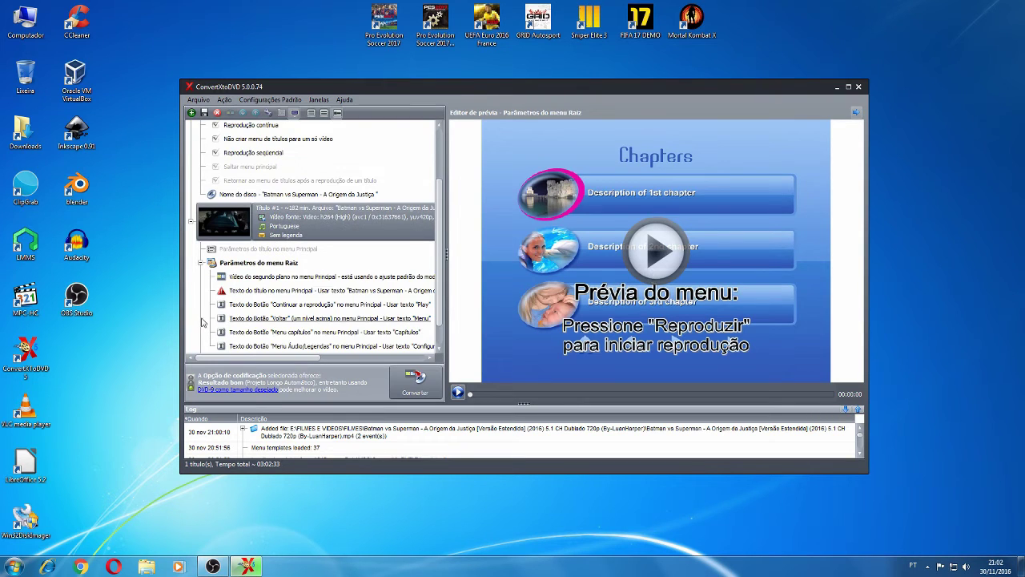
# Set the main menu's background video to an external file, using the Liga da Justiça Guerra 2014 video from its [TOP10FILMES] folder in FILMES
pyautogui.click(249, 278)
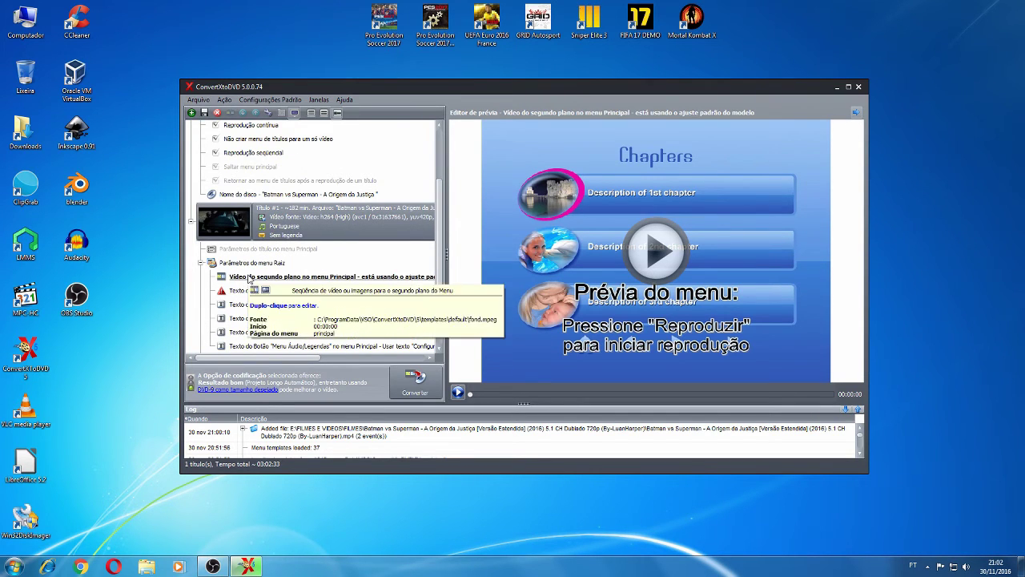
pyautogui.click(248, 278)
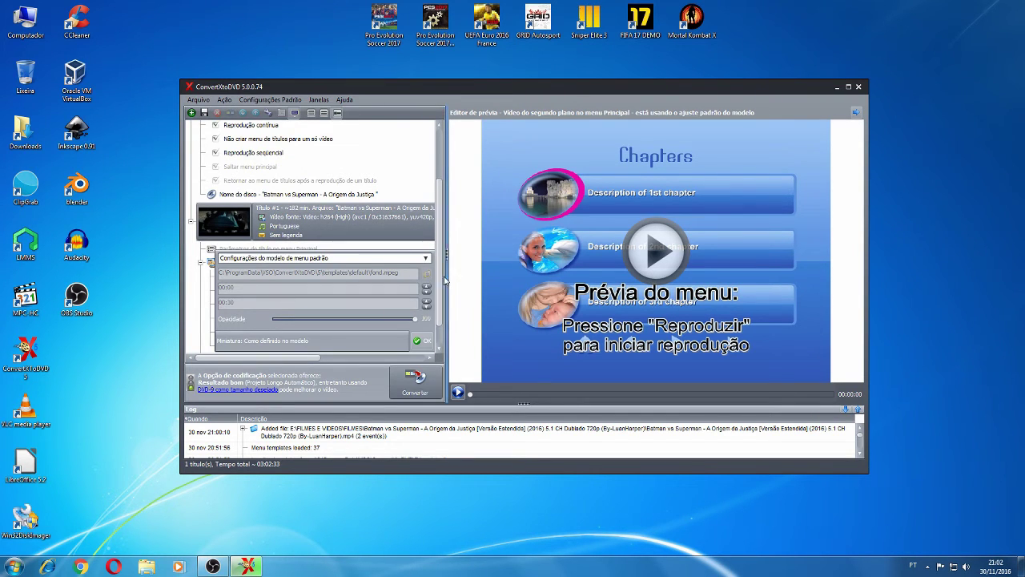
pyautogui.click(424, 260)
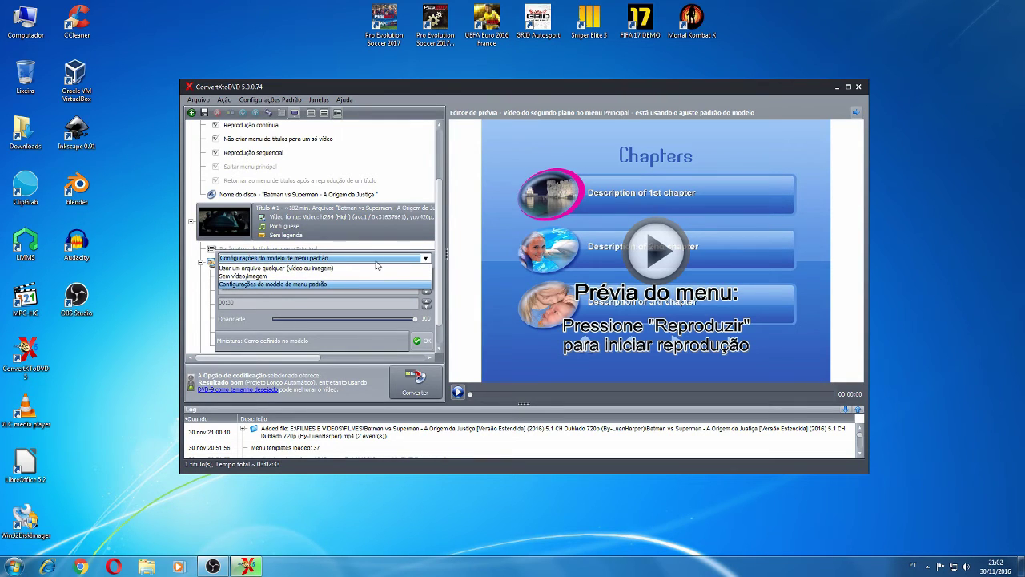
pyautogui.click(275, 269)
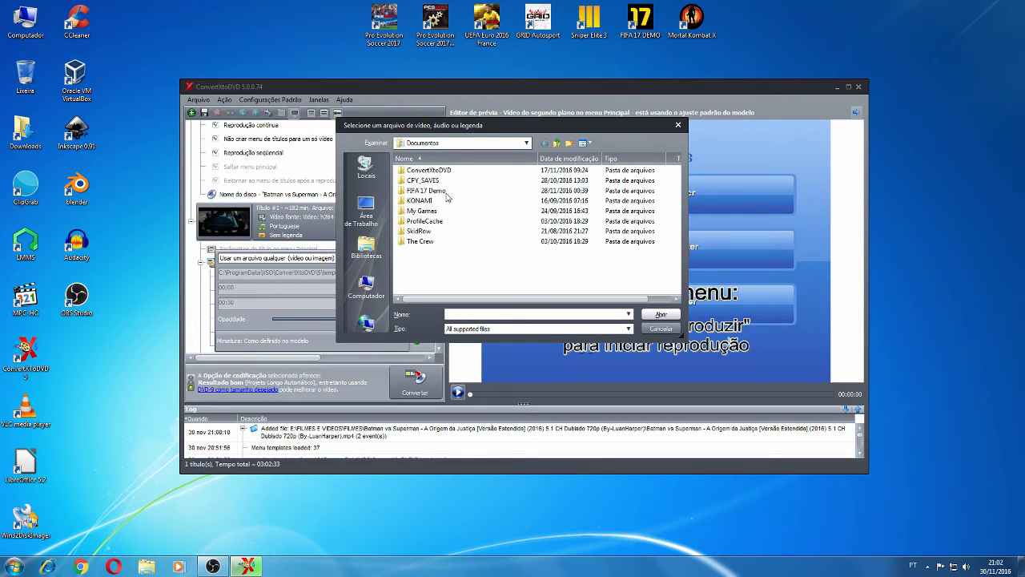
pyautogui.click(379, 294)
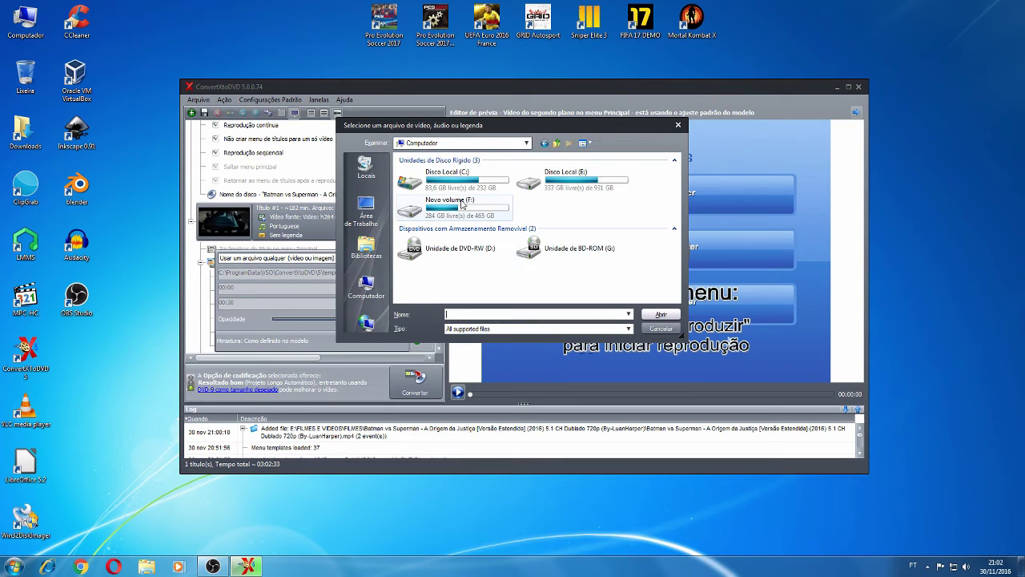
pyautogui.doubleClick(528, 191)
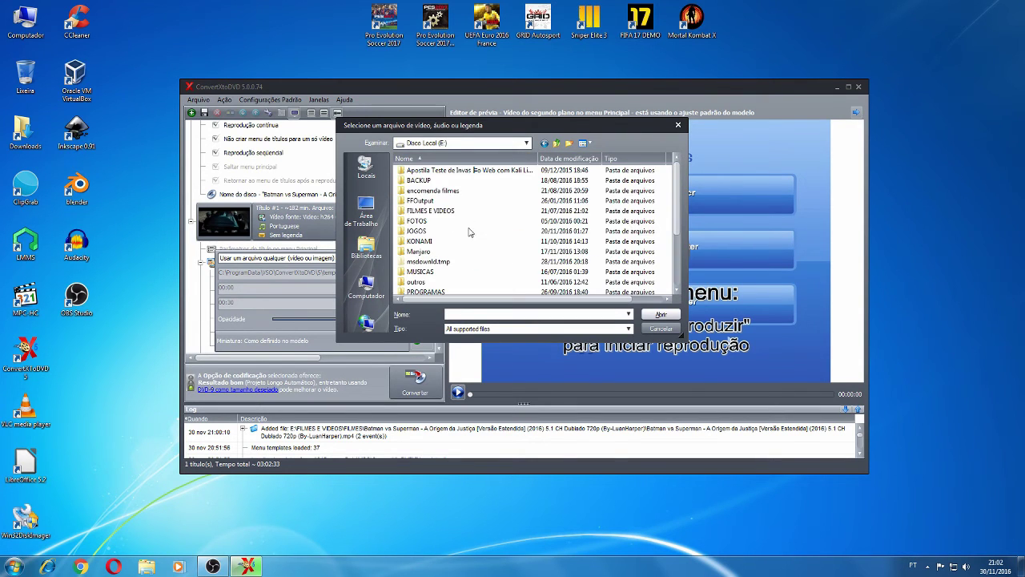
pyautogui.doubleClick(423, 212)
pyautogui.click(425, 182)
pyautogui.doubleClick(424, 182)
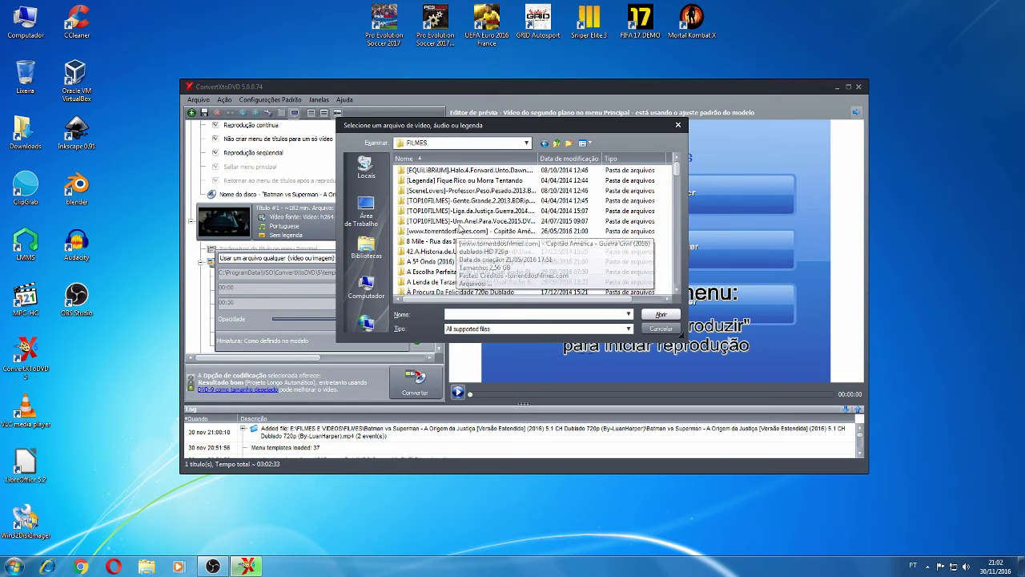
pyautogui.doubleClick(461, 212)
pyautogui.doubleClick(427, 207)
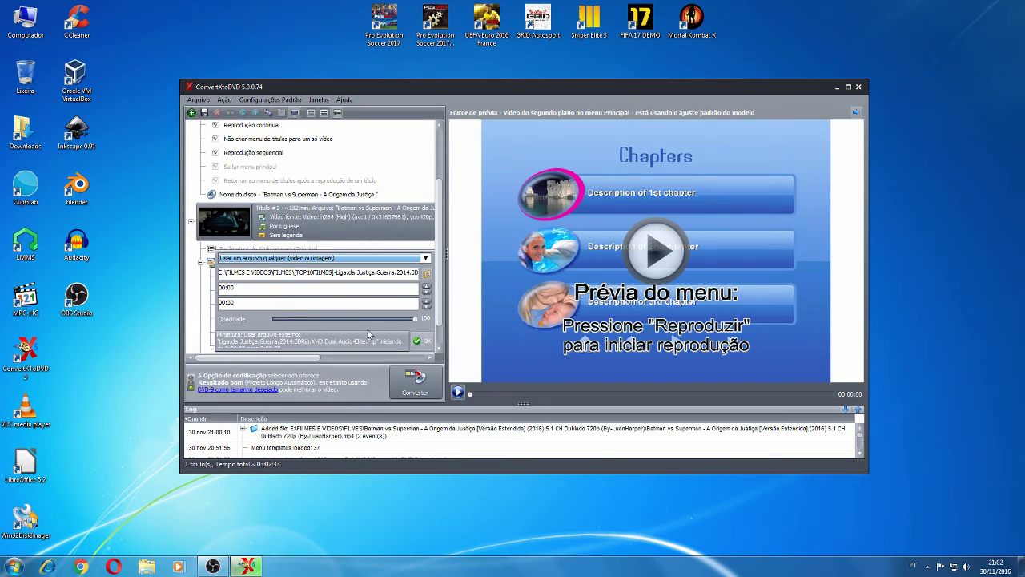
pyautogui.click(423, 342)
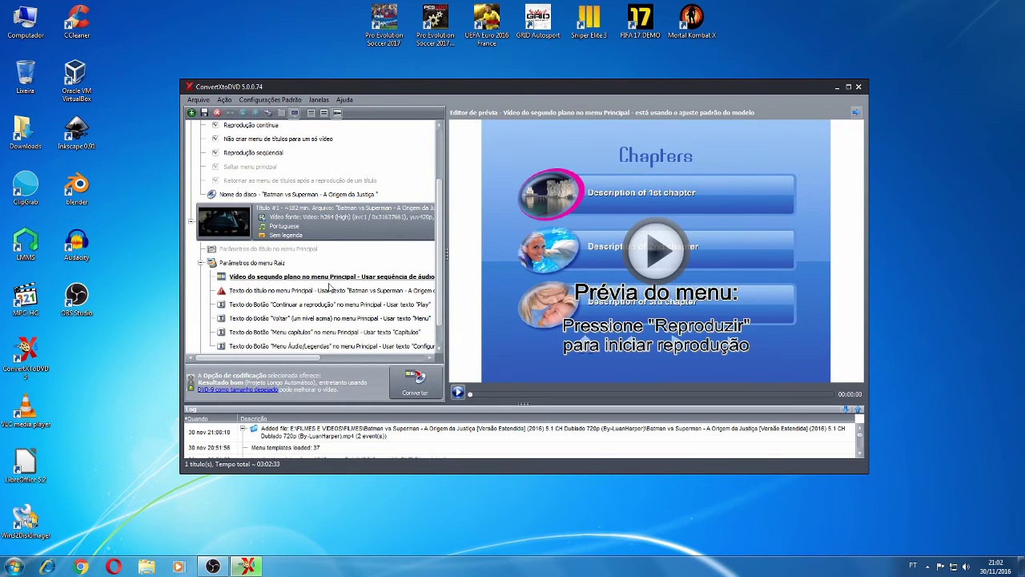
# Shorten the title text in the main menu to "Batman vs Superman - A Origem da Justiça"
pyautogui.click(278, 292)
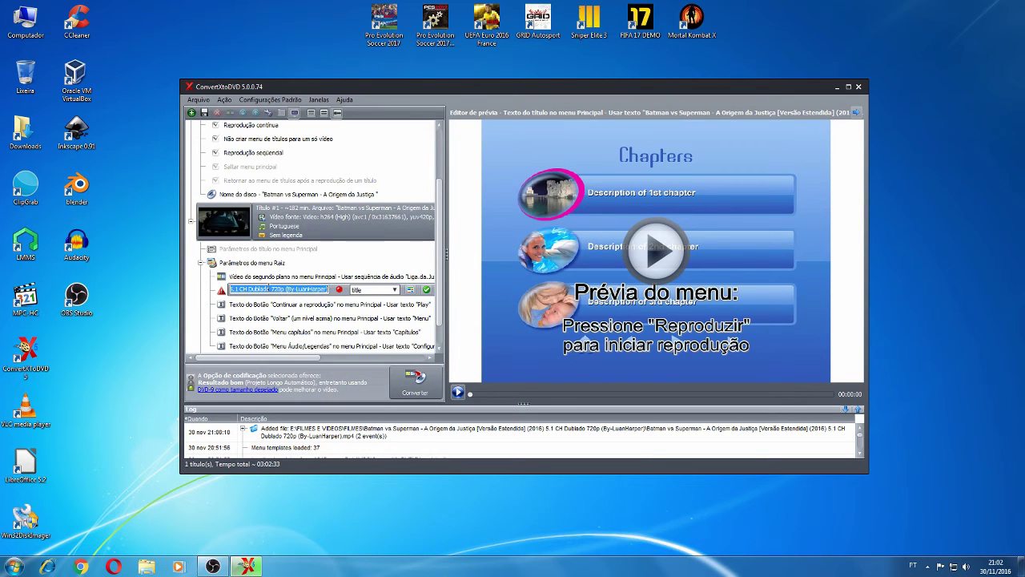
pyautogui.click(269, 290)
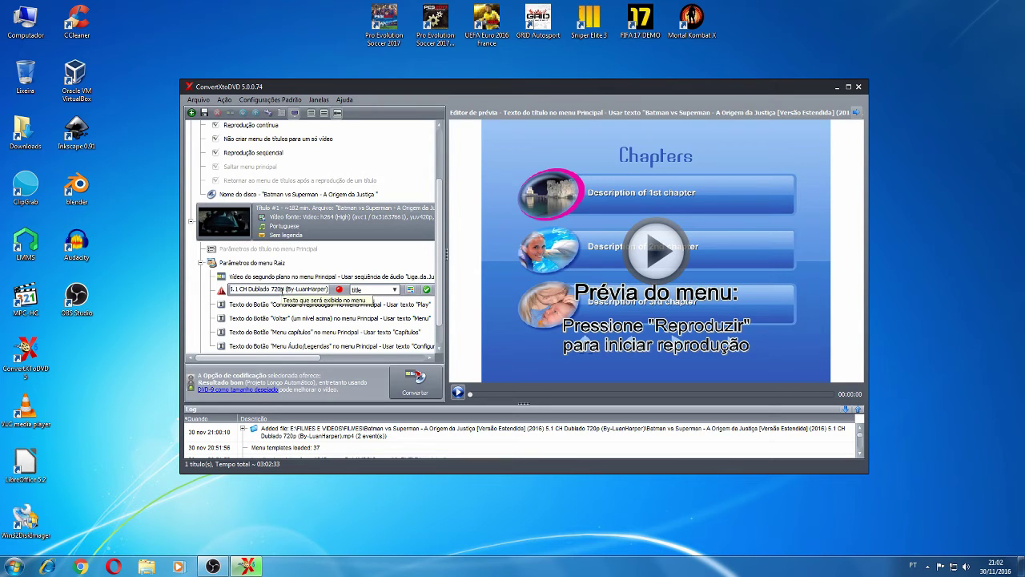
pyautogui.press('Left')
pyautogui.press('Left')
pyautogui.press('Left')
pyautogui.press('Left')
pyautogui.press('Left')
pyautogui.press('Left')
pyautogui.press('Left')
pyautogui.press('Left')
pyautogui.press('Left')
pyautogui.press('Left')
pyautogui.press('Left')
pyautogui.press('Left')
pyautogui.press('Left')
pyautogui.press('Left')
pyautogui.press('Left')
pyautogui.press('Left')
pyautogui.press('Left')
pyautogui.press('Left')
pyautogui.press('Left')
pyautogui.press('Left')
pyautogui.press('Left')
pyautogui.press('Left')
pyautogui.press('Left')
pyautogui.press('Left')
pyautogui.press('Left')
pyautogui.press('Left')
pyautogui.press('Left')
pyautogui.press('Left')
pyautogui.press('Left')
pyautogui.press('Left')
pyautogui.press('Left')
pyautogui.press('Left')
pyautogui.press('Left')
pyautogui.press('Left')
pyautogui.press('Left')
pyautogui.press('Left')
pyautogui.press('Left')
pyautogui.press('Left')
pyautogui.press('Left')
pyautogui.press('Left')
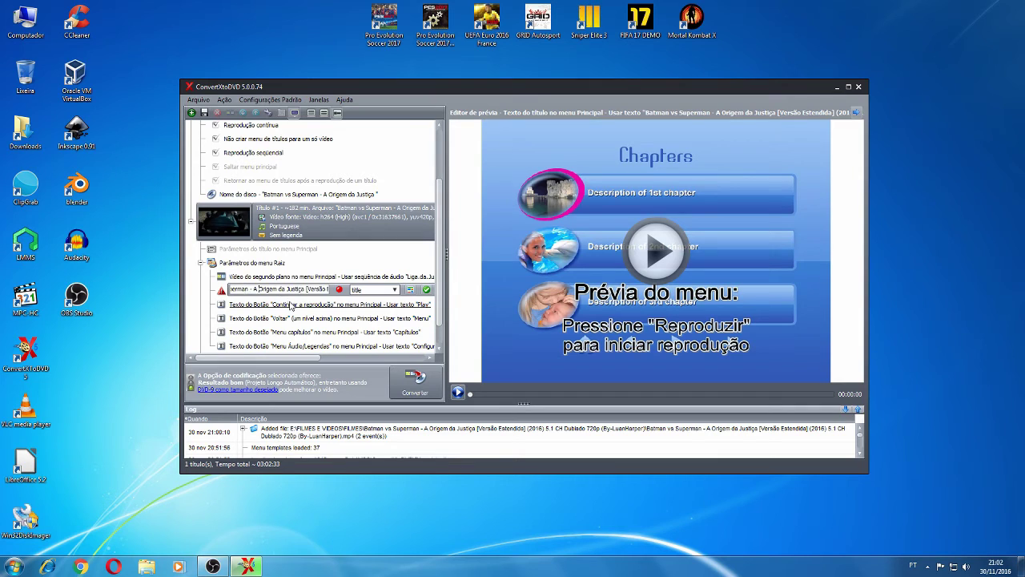
pyautogui.hotkey('shift', 'End')
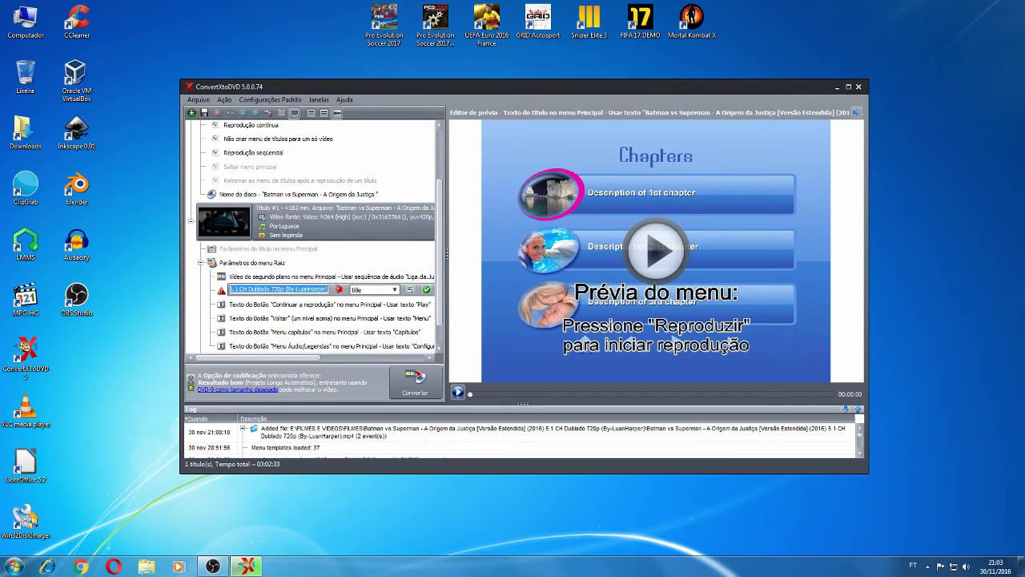
pyautogui.press('End')
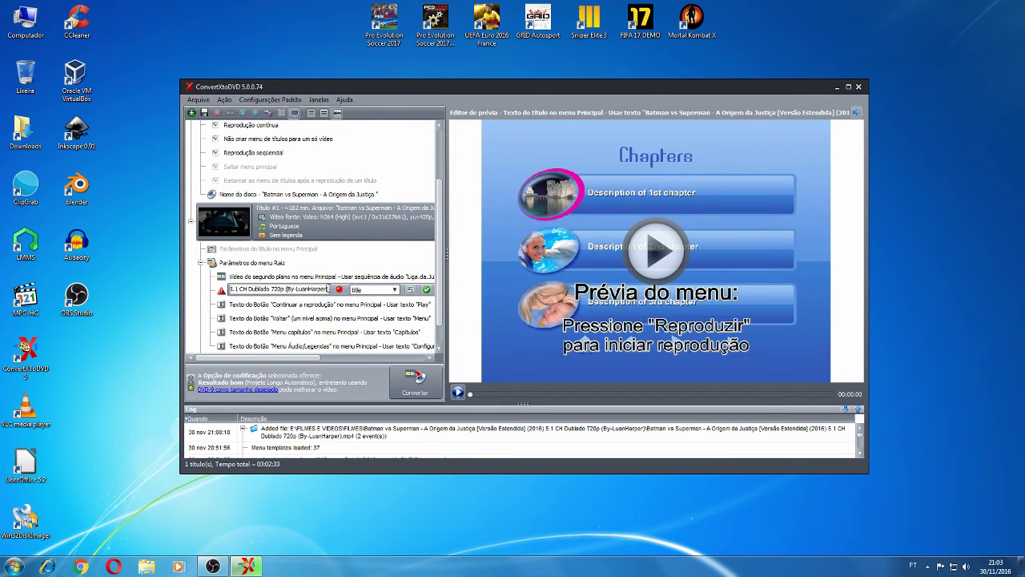
pyautogui.hotkey('shift', 'Home')
pyautogui.press('Home')
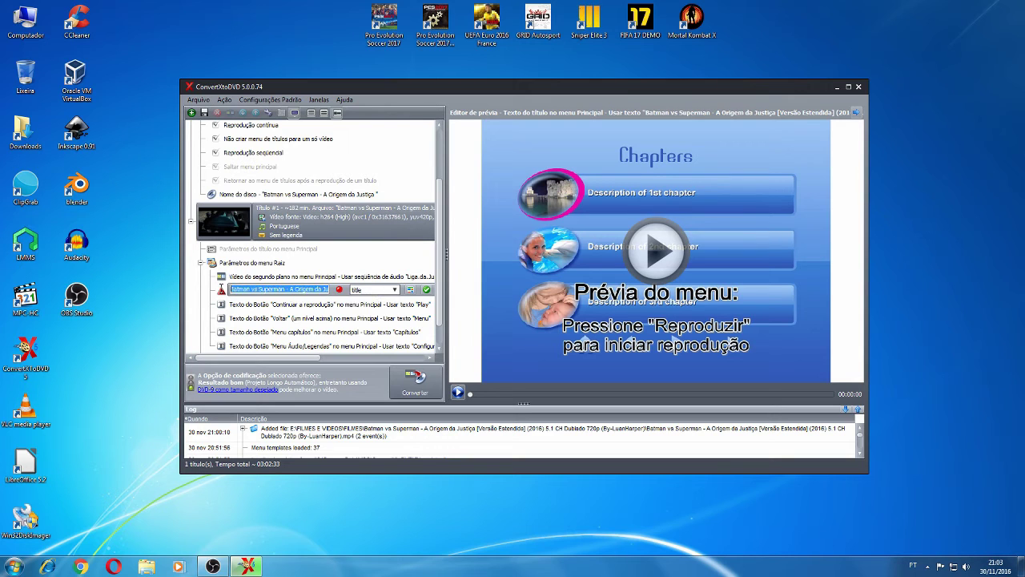
pyautogui.scroll(2, 273, 294)
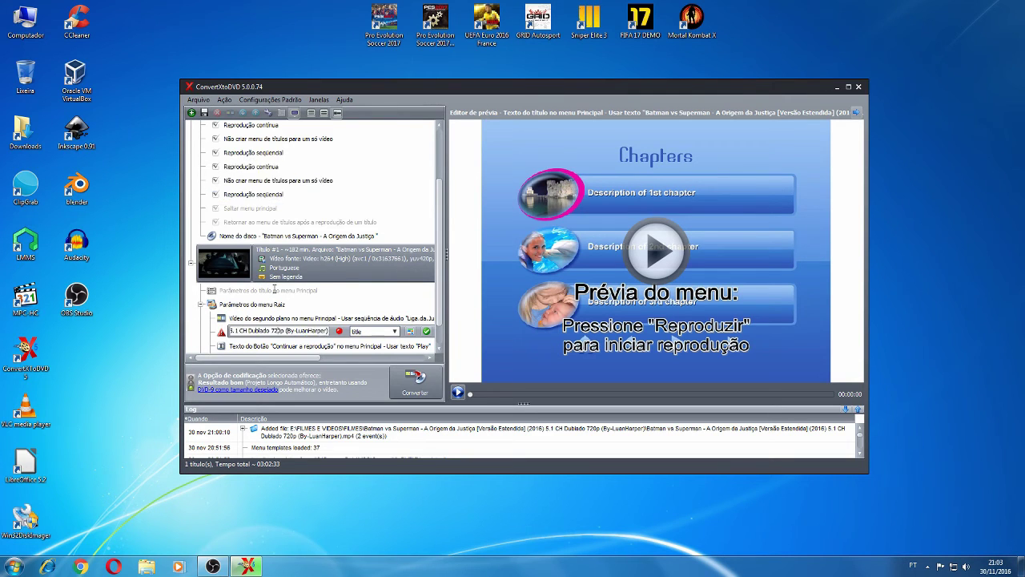
pyautogui.scroll(-3, 297, 304)
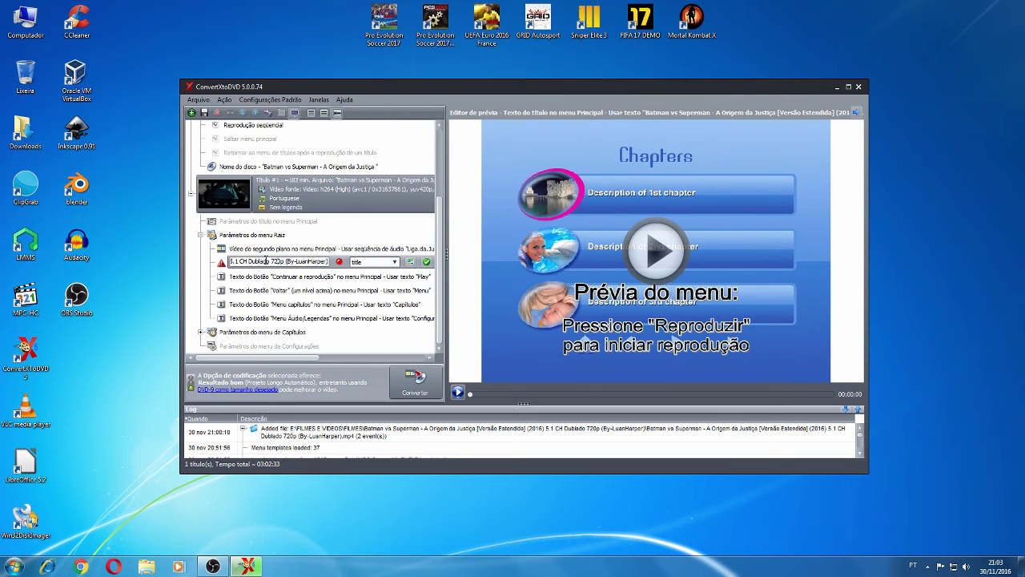
pyautogui.press('Left')
pyautogui.press('Left')
pyautogui.press('Left')
pyautogui.press('Left')
pyautogui.press('Left')
pyautogui.press('Left')
pyautogui.press('Left')
pyautogui.press('Left')
pyautogui.press('Left')
pyautogui.press('Left')
pyautogui.press('Left')
pyautogui.press('Left')
pyautogui.press('Left')
pyautogui.press('Left')
pyautogui.press('Left')
pyautogui.press('Left')
pyautogui.press('Left')
pyautogui.press('Left')
pyautogui.press('Left')
pyautogui.press('Left')
pyautogui.press('Left')
pyautogui.press('Left')
pyautogui.press('Left')
pyautogui.press('Left')
pyautogui.press('Left')
pyautogui.press('Left')
pyautogui.press('Left')
pyautogui.press('Left')
pyautogui.press('Left')
pyautogui.press('Left')
pyautogui.press('Left')
pyautogui.press('Left')
pyautogui.press('Left')
pyautogui.press('Left')
pyautogui.press('Left')
pyautogui.press('Left')
pyautogui.press('Left')
pyautogui.press('Left')
pyautogui.press('Left')
pyautogui.moveTo(258, 262); pyautogui.dragTo(395, 261)
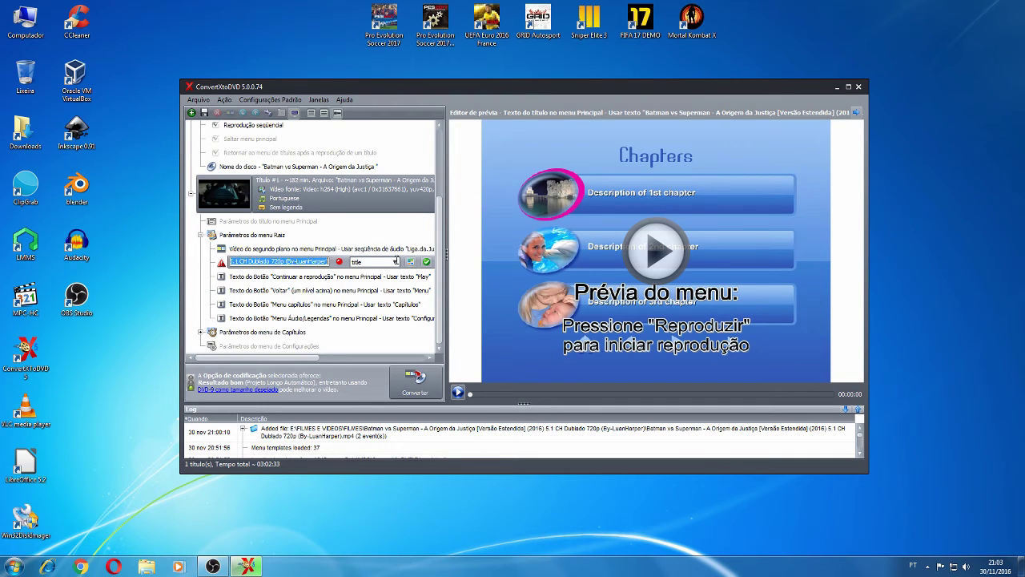
pyautogui.press('BackSpace')
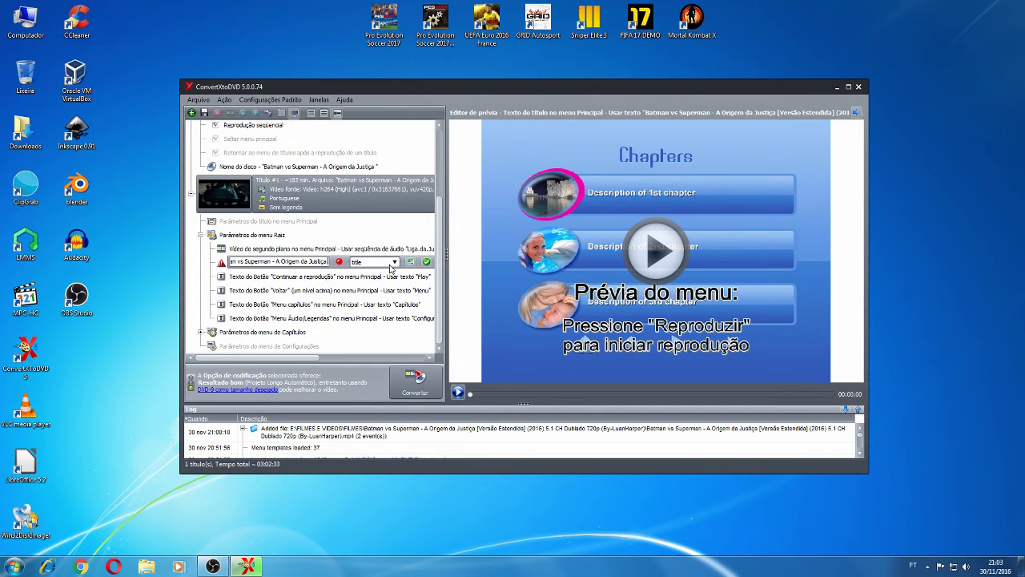
pyautogui.click(395, 262)
pyautogui.click(376, 278)
pyautogui.click(425, 262)
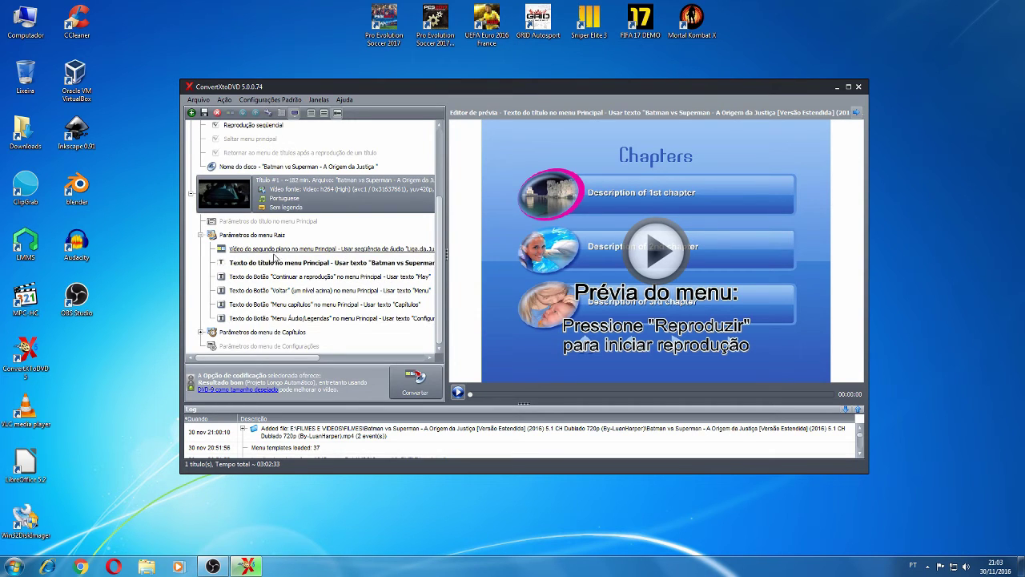
# Check the main menu text of the "Continuar a reprodução" button and keep it as "Play"
pyautogui.click(271, 278)
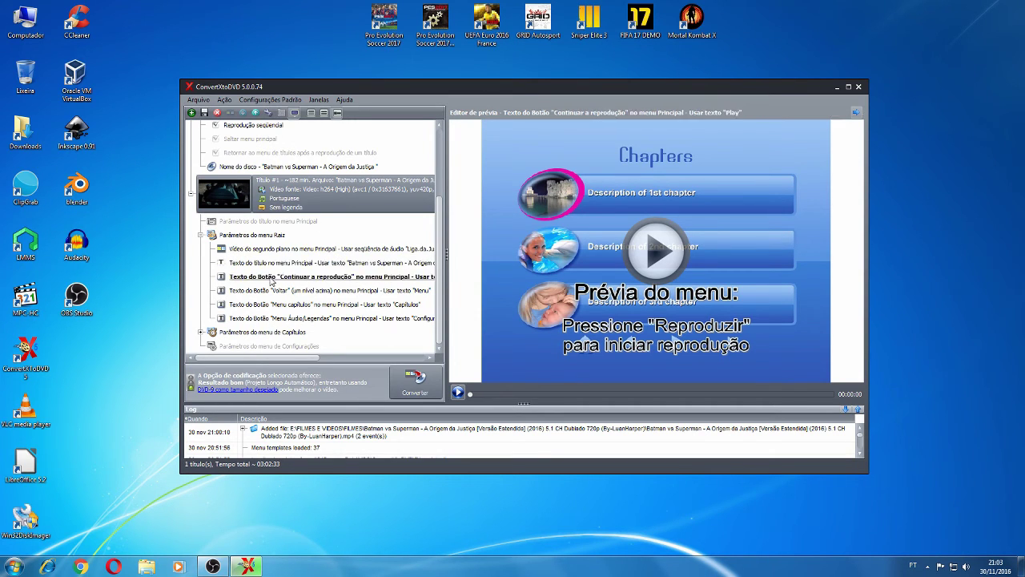
pyautogui.doubleClick(270, 278)
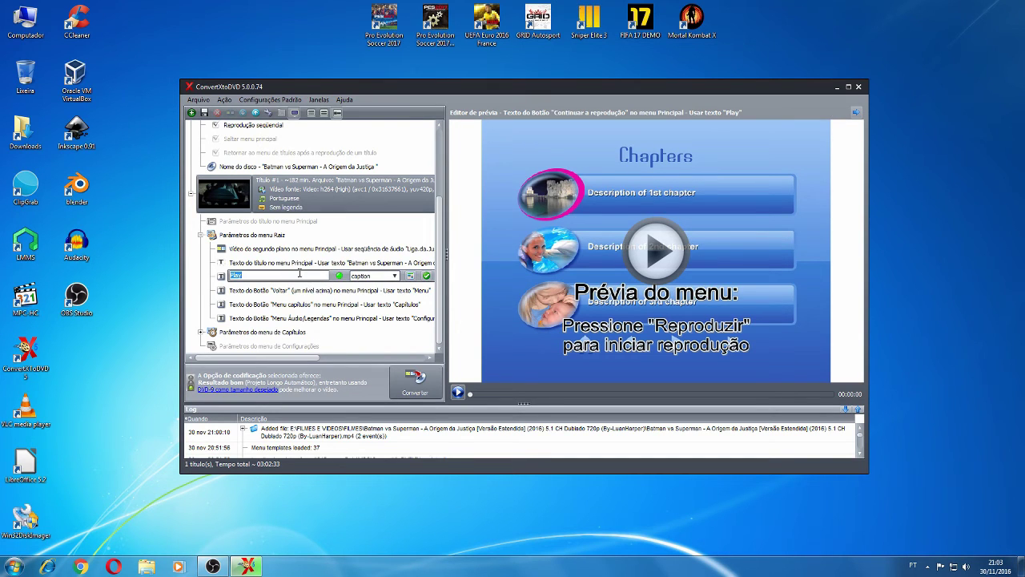
pyautogui.click(427, 276)
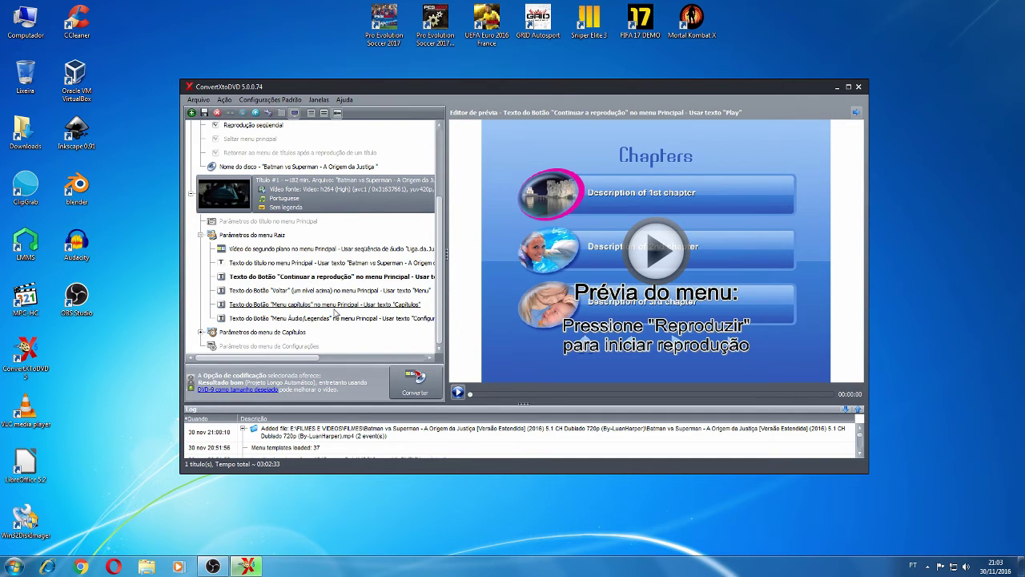
# Check the main menu text of the "Voltar" button and keep it as "Menu"
pyautogui.click(281, 290)
pyautogui.click(283, 290)
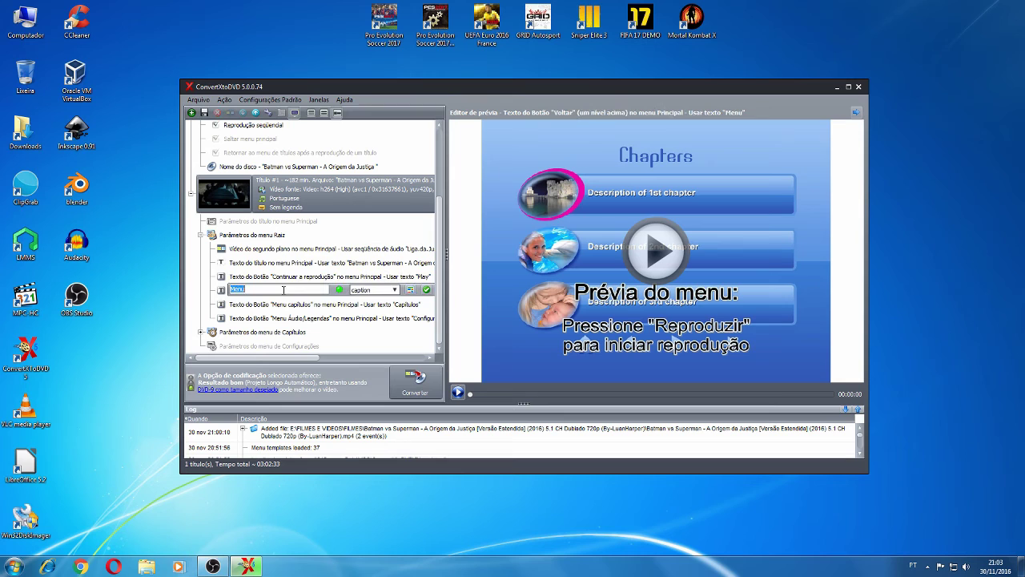
pyautogui.click(426, 289)
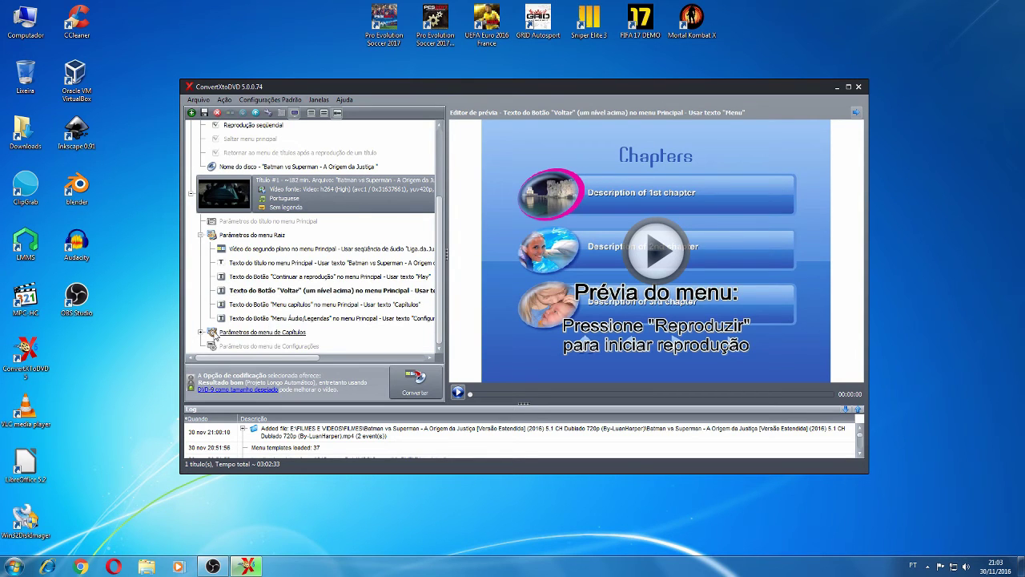
# Look over the chapter menu parameters ("Parâmetros do menu de Capítulos"), then collapse them and the root menu parameters
pyautogui.click(201, 331)
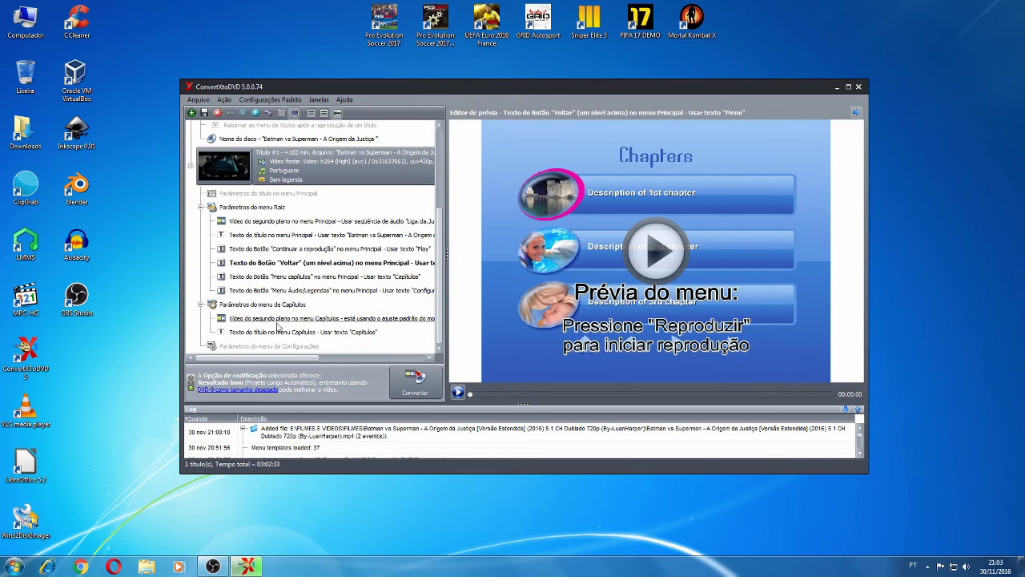
pyautogui.click(201, 305)
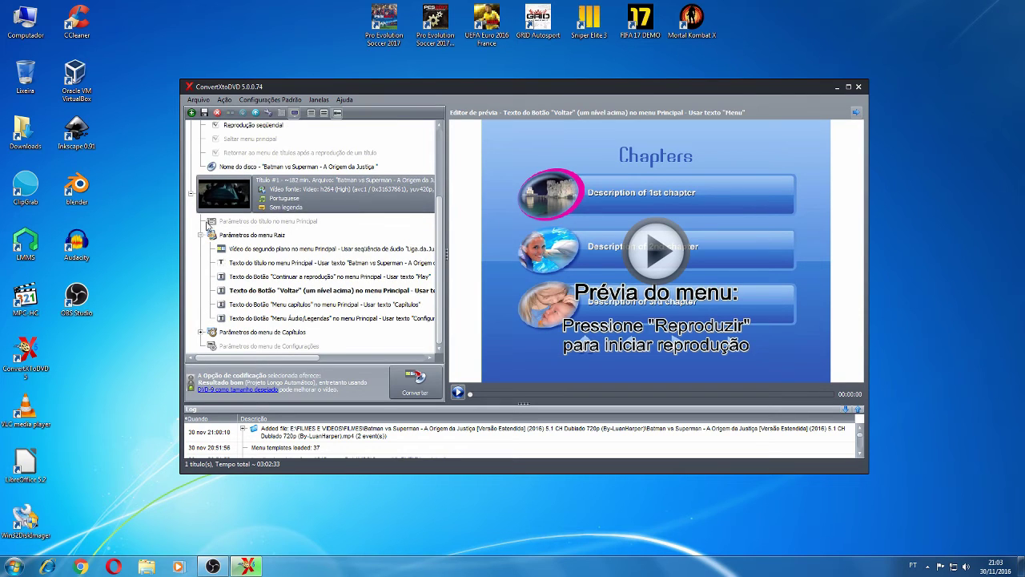
pyautogui.click(201, 234)
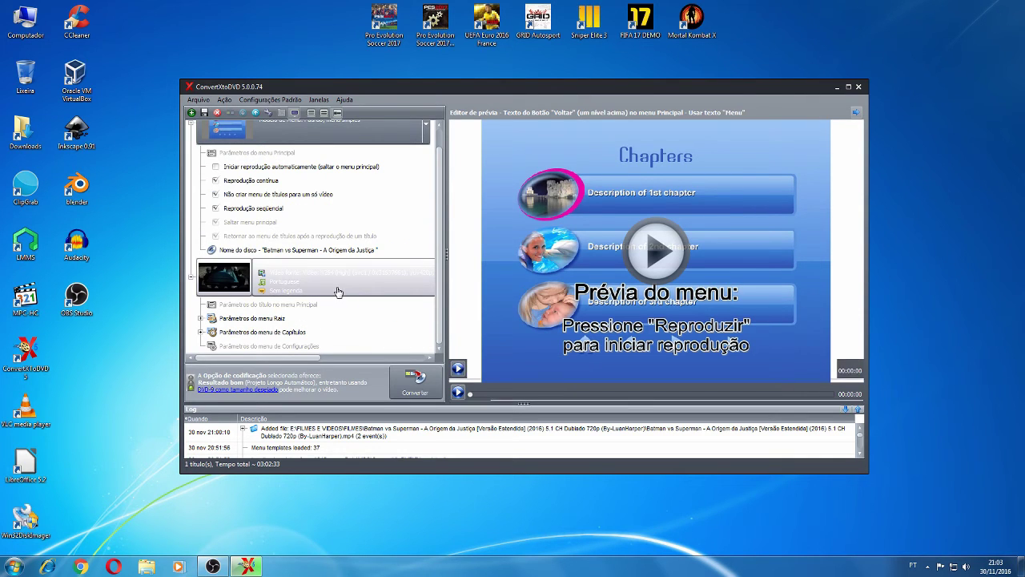
# Review the movie title's audio and subtitle settings, including the selection of an external subtitle file, without adding one
pyautogui.click(338, 291)
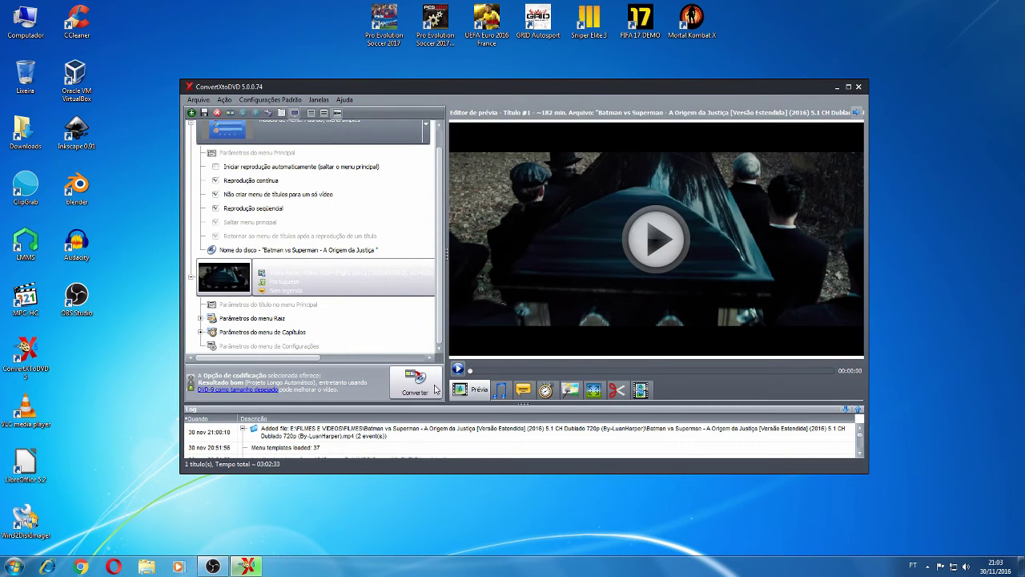
pyautogui.click(499, 391)
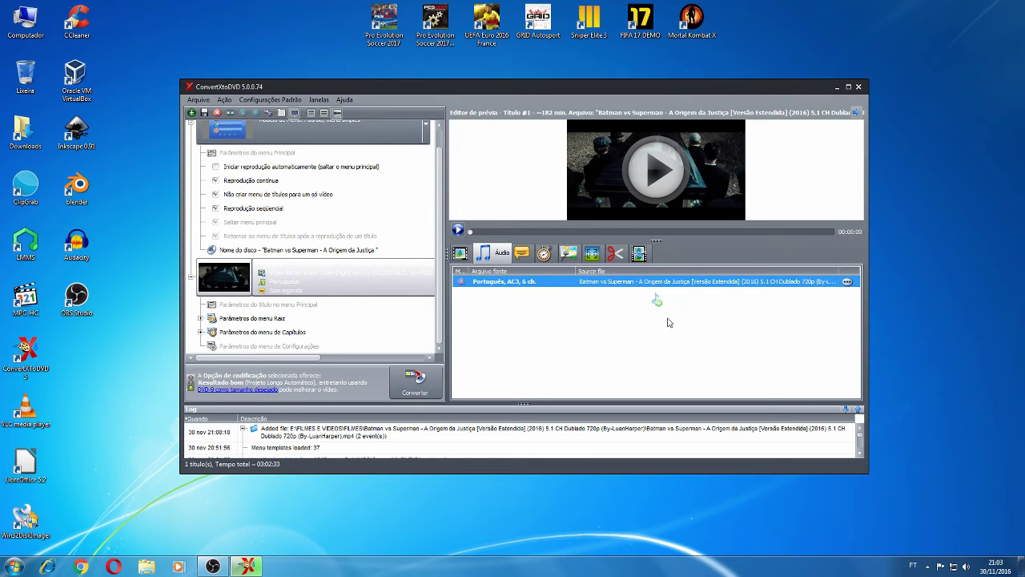
pyautogui.click(522, 254)
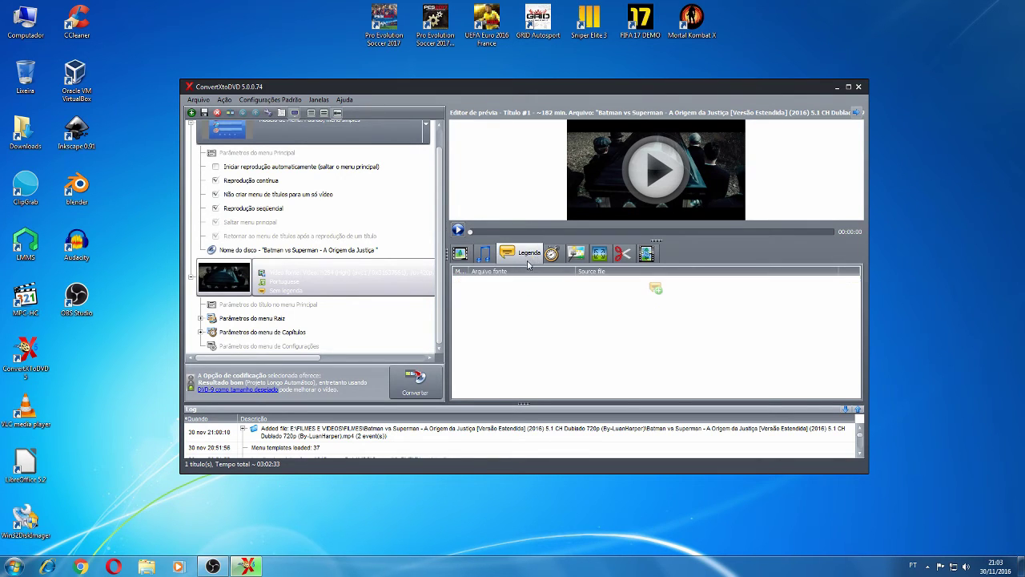
pyautogui.click(656, 289)
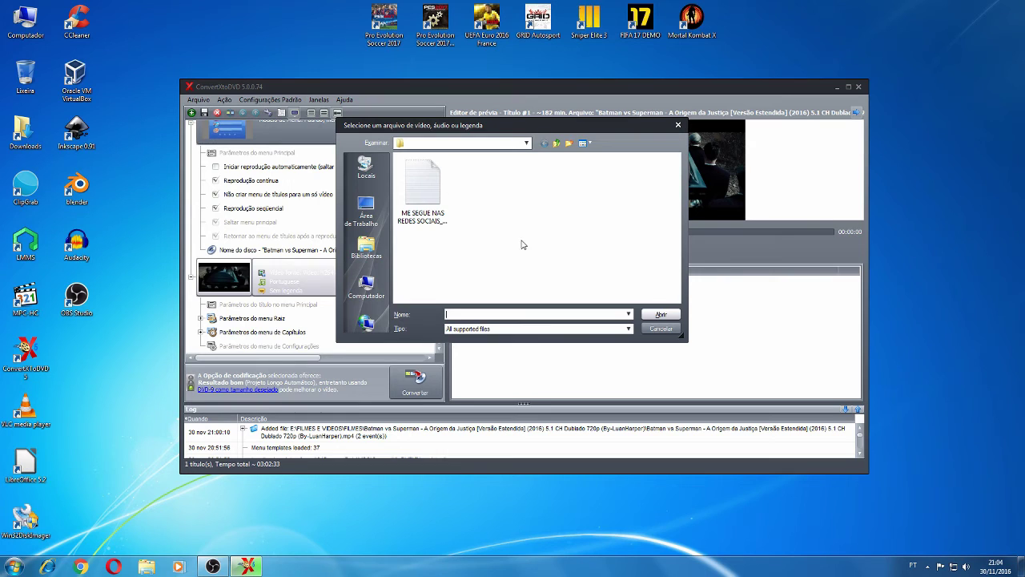
pyautogui.click(679, 125)
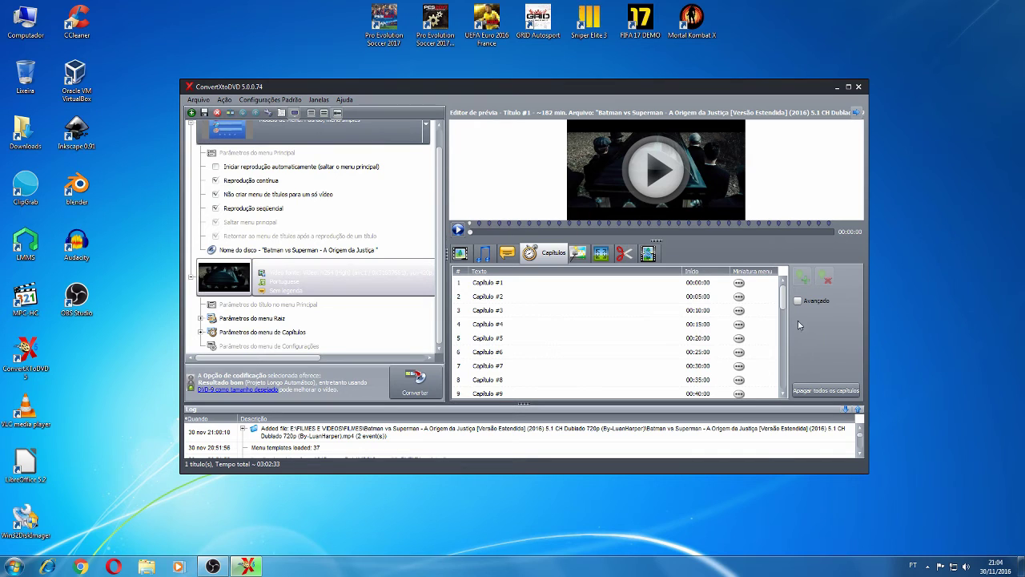
# Review the movie's chapter list and move the start of chapter 2 to 00:05:04 on the timeline
pyautogui.moveTo(785, 296); pyautogui.dragTo(773, 273)
pyautogui.moveTo(482, 228); pyautogui.dragTo(479, 226)
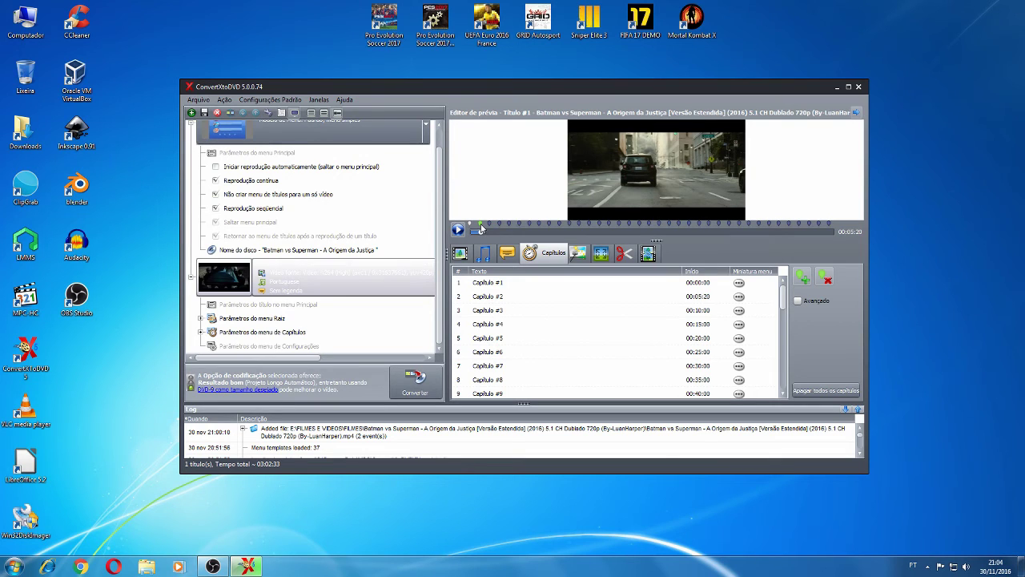
pyautogui.moveTo(703, 305)
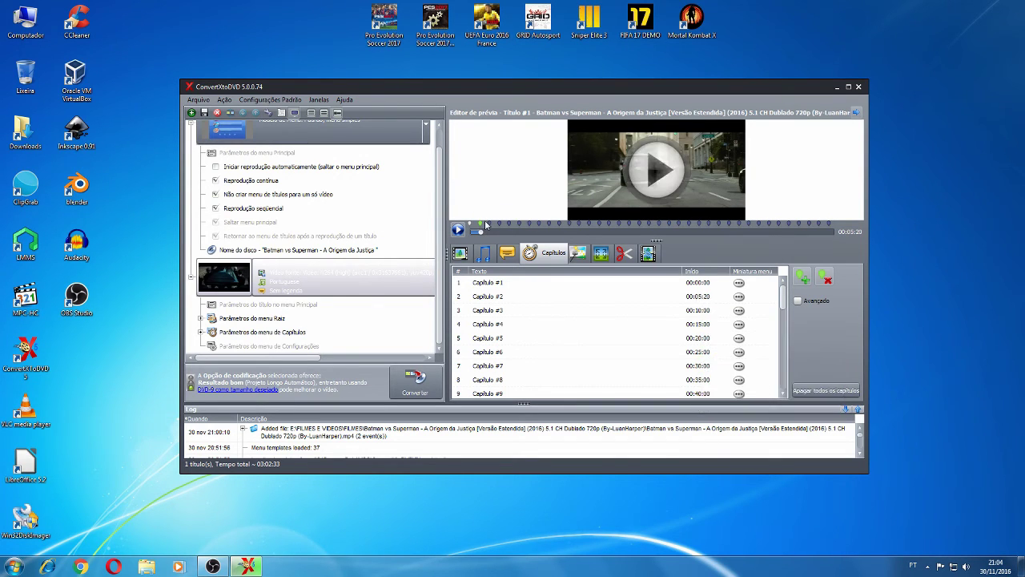
pyautogui.moveTo(480, 227); pyautogui.dragTo(482, 229)
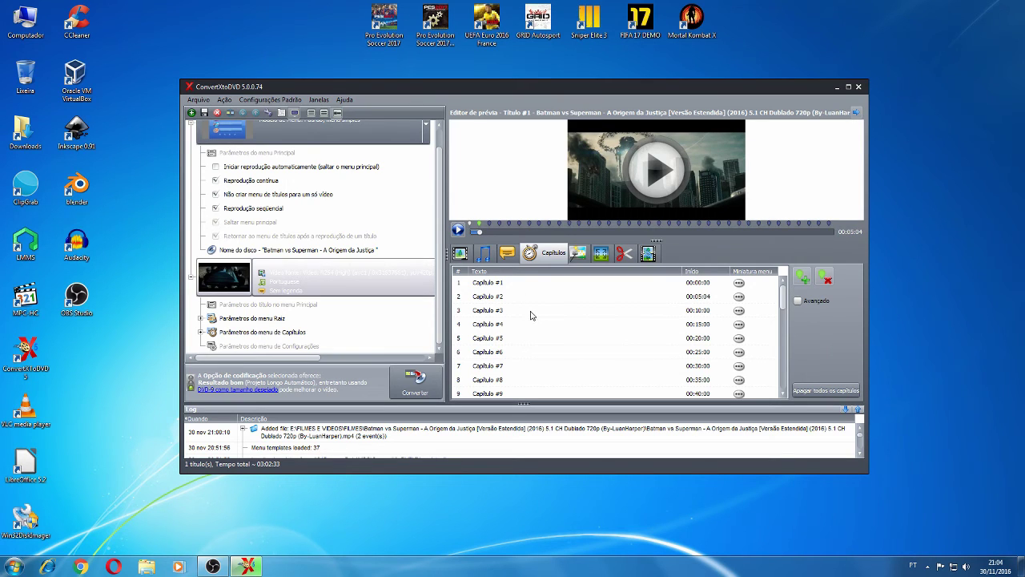
# Try a lower contrast for the movie and restore it to the middle, keeping the rotation at "Nenhum"
pyautogui.click(578, 253)
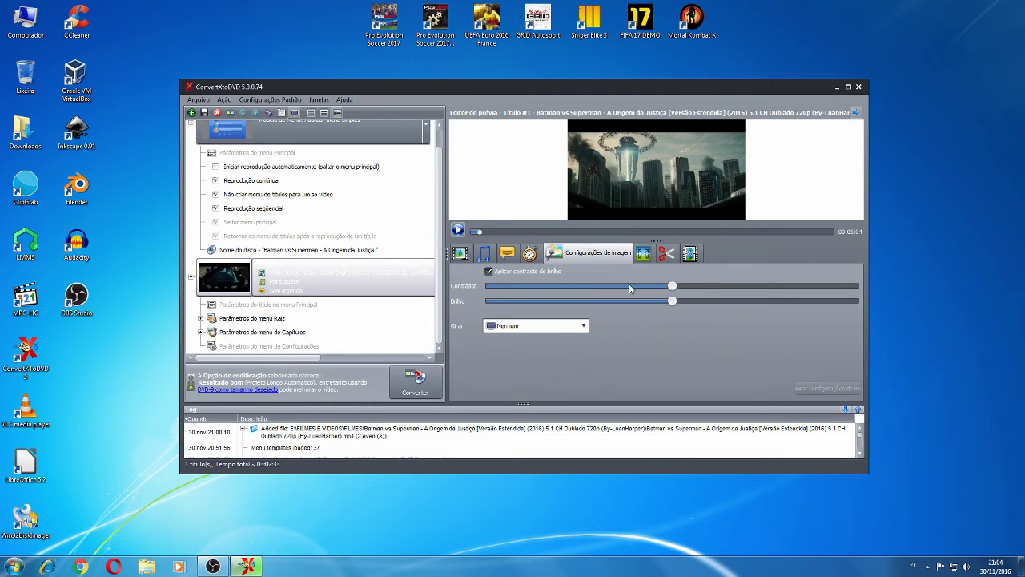
pyautogui.click(585, 288)
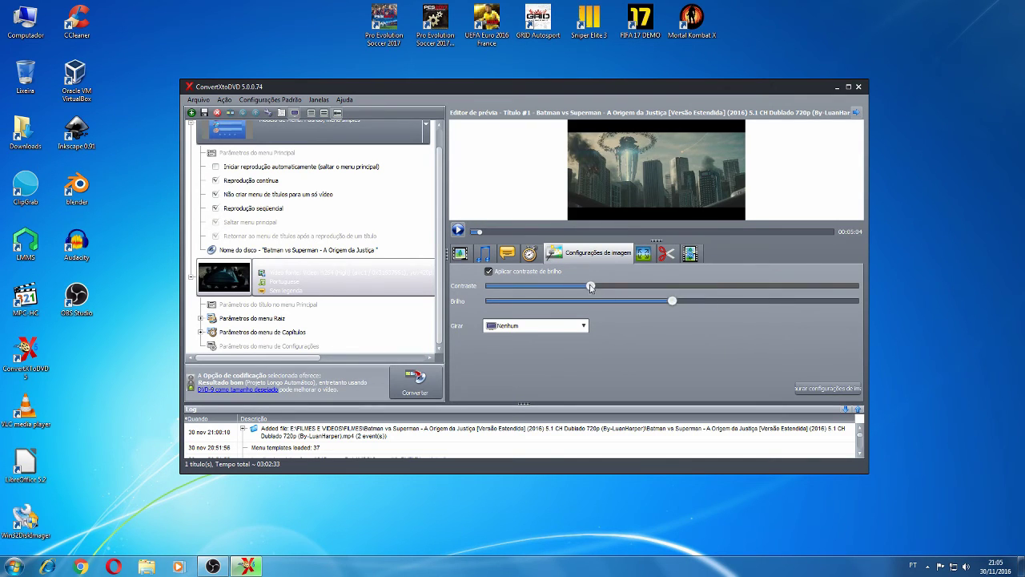
pyautogui.click(653, 289)
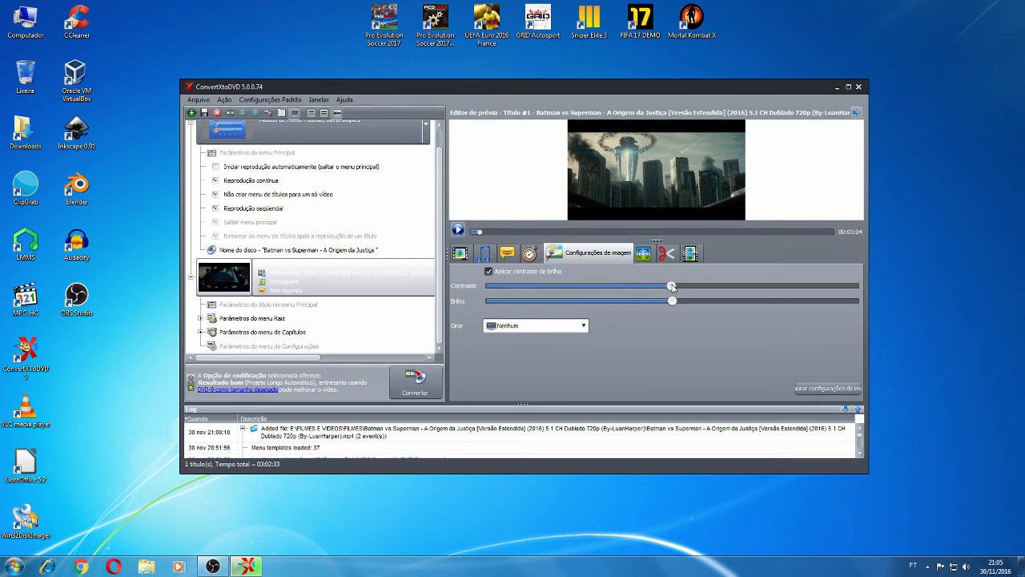
pyautogui.click(584, 325)
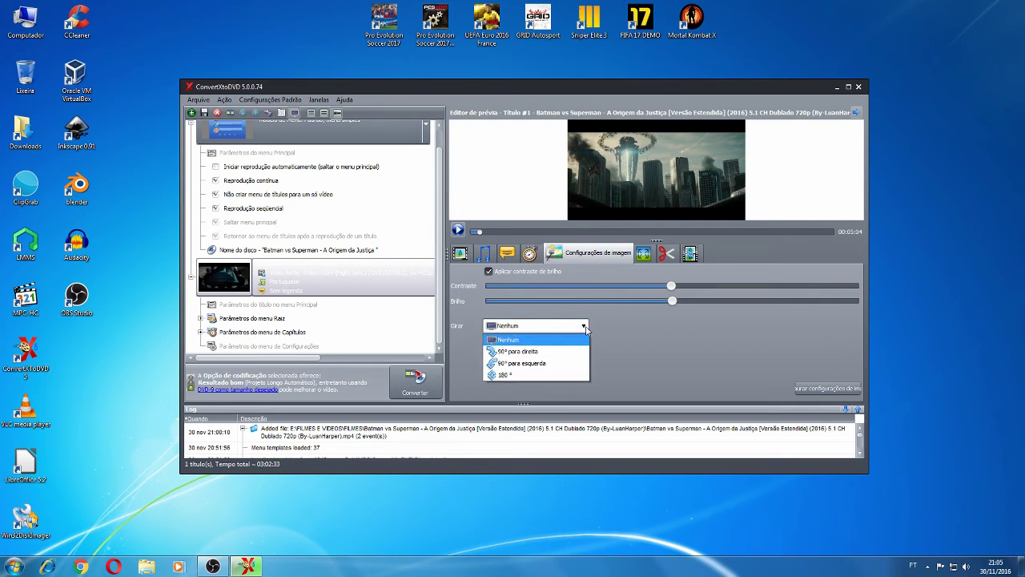
pyautogui.click(526, 338)
# Keep the output aspect ratio at 16/9 (Tela larga) and set the resize method to "Esticar"
pyautogui.click(645, 253)
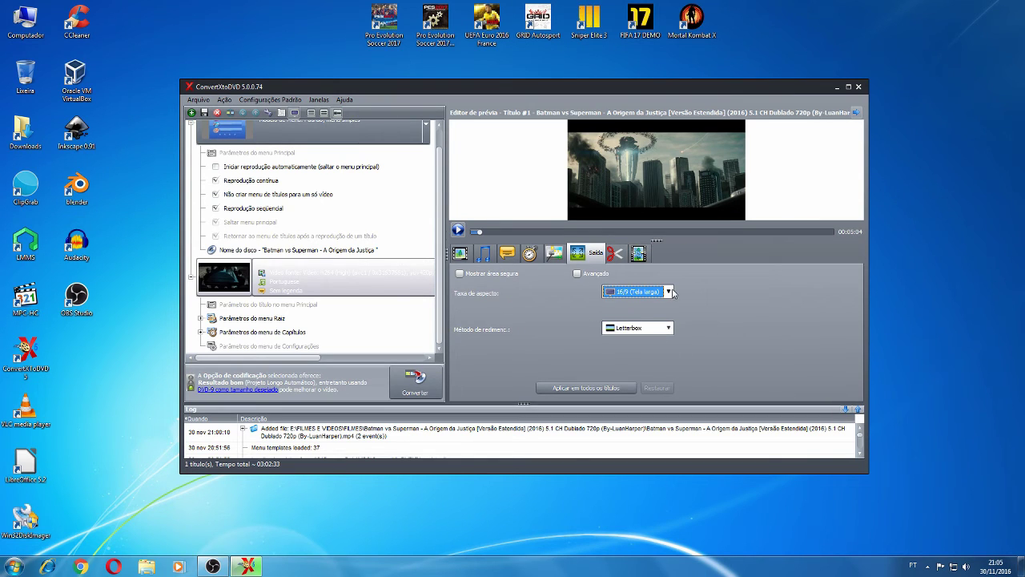
pyautogui.click(663, 295)
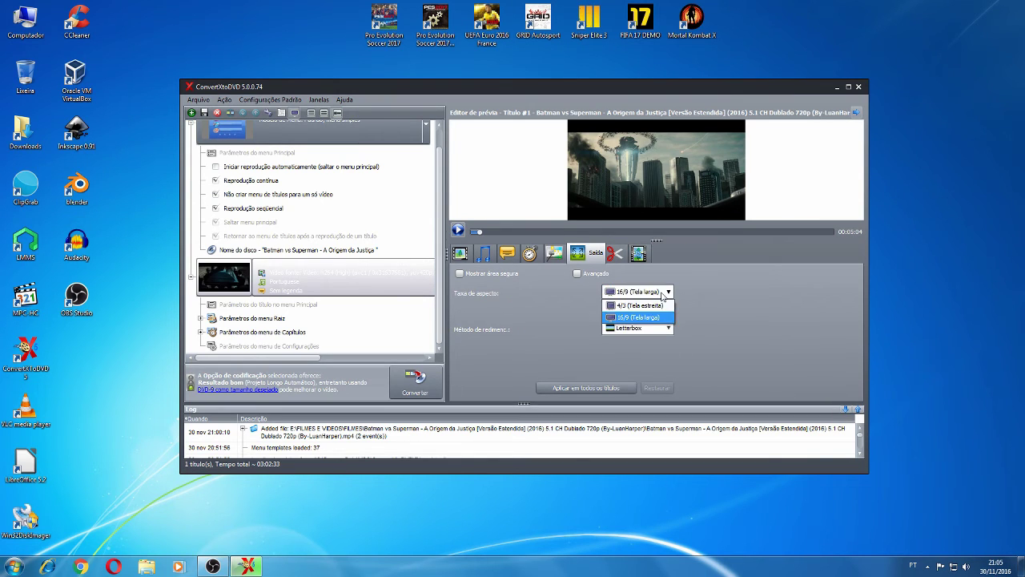
pyautogui.click(714, 320)
pyautogui.click(666, 332)
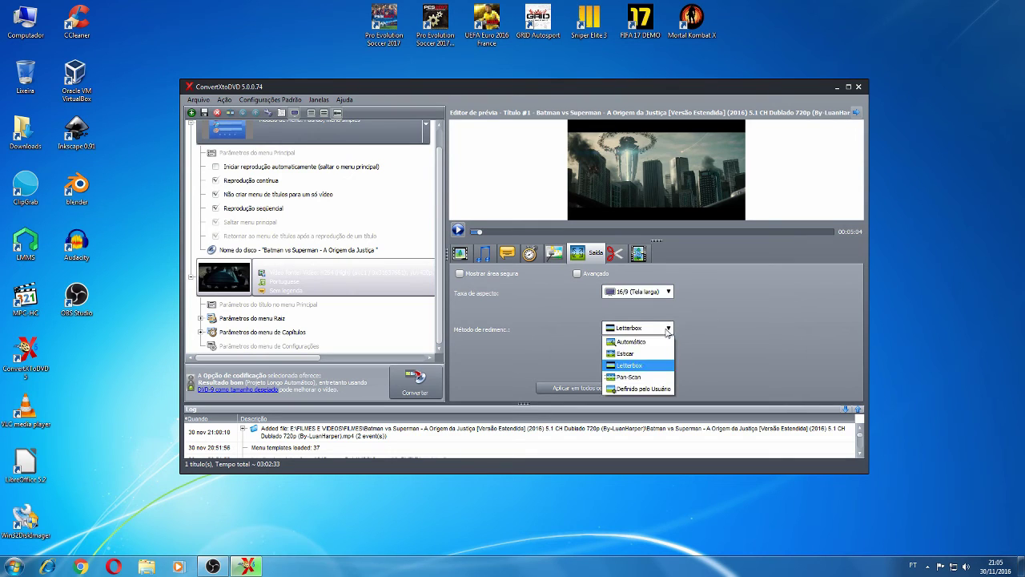
pyautogui.click(650, 357)
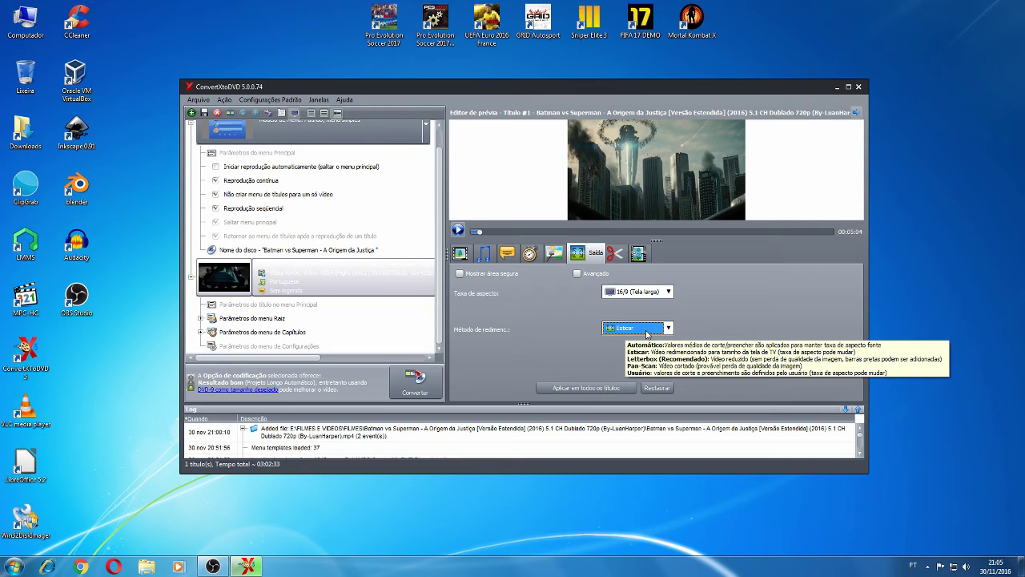
# Examine the movie's cutting options at position 00:17:18 and its merge options, and return to the preview
pyautogui.click(615, 253)
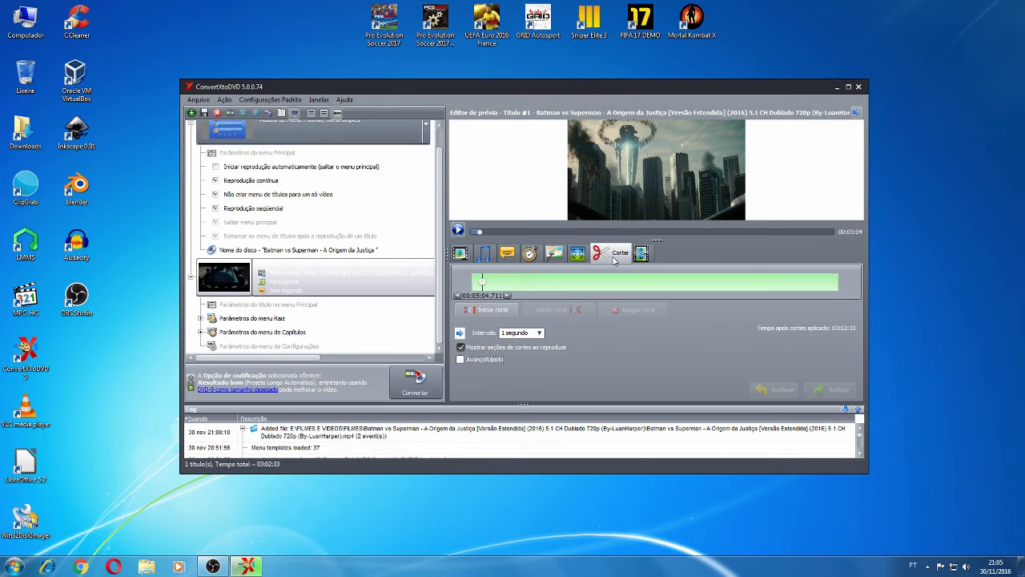
pyautogui.moveTo(481, 282); pyautogui.dragTo(507, 280)
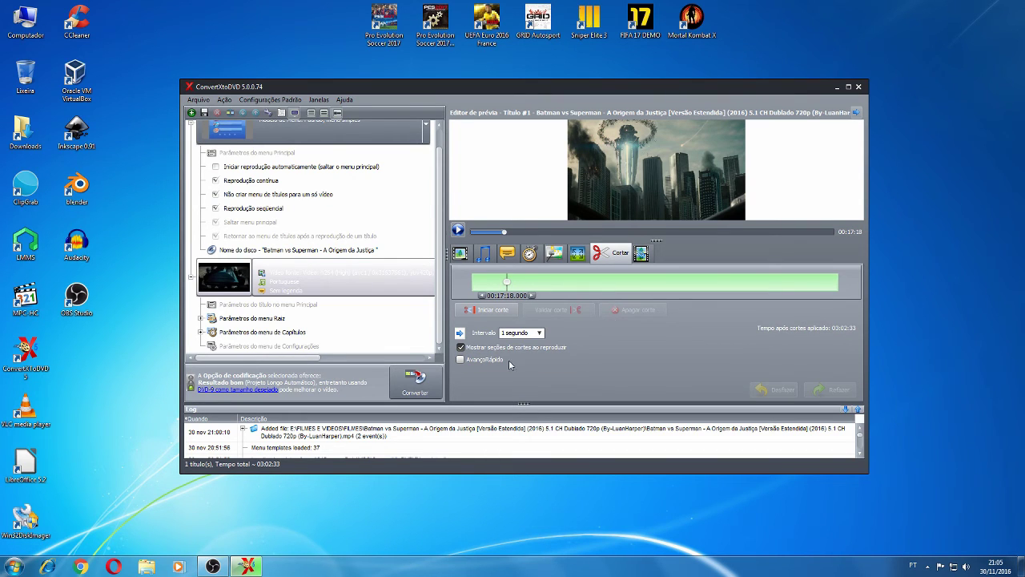
pyautogui.click(643, 255)
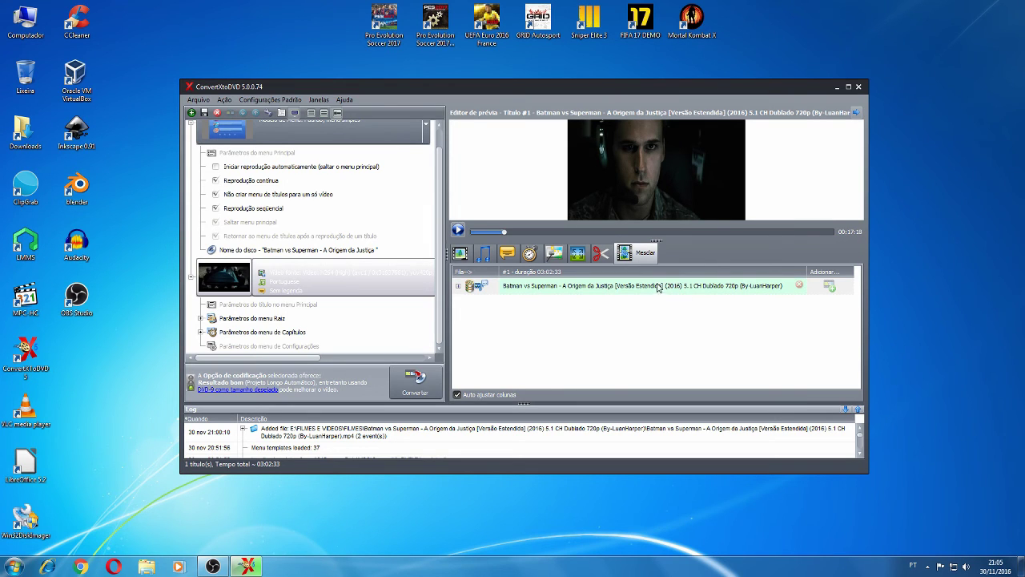
pyautogui.click(460, 253)
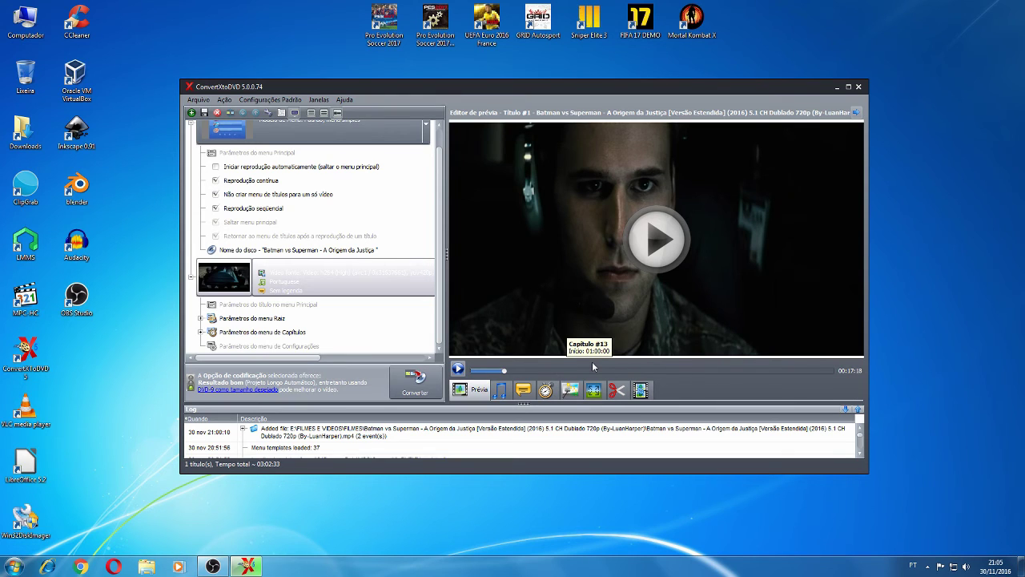
# Start a new project without saving the current one
pyautogui.click(198, 100)
pyautogui.moveTo(210, 112)
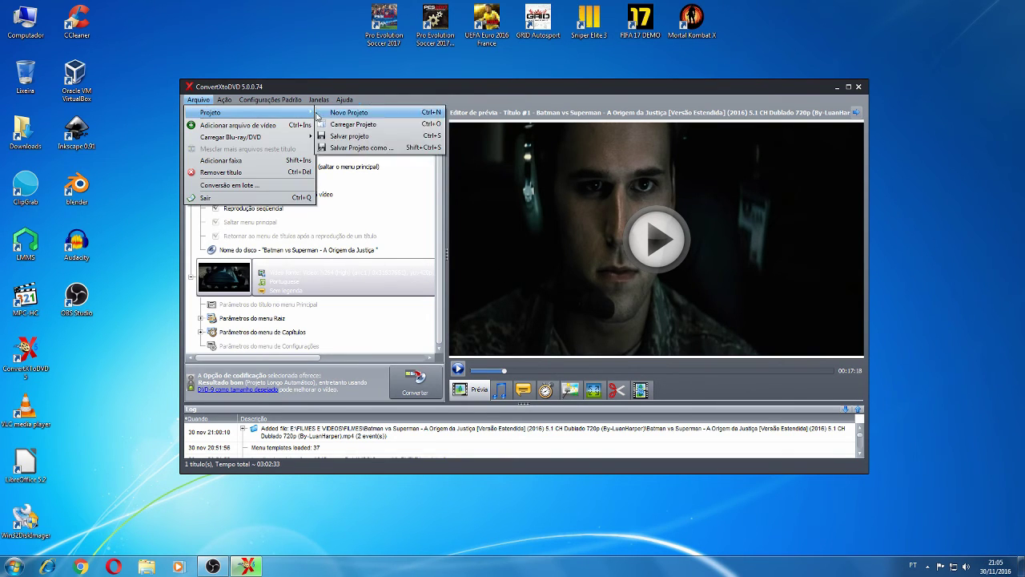
pyautogui.click(342, 115)
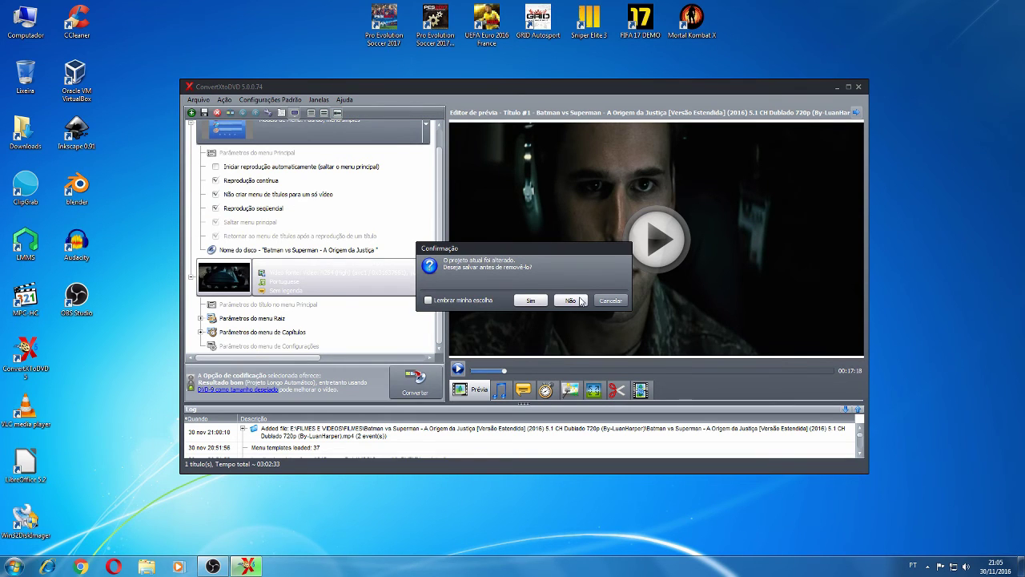
pyautogui.click(578, 298)
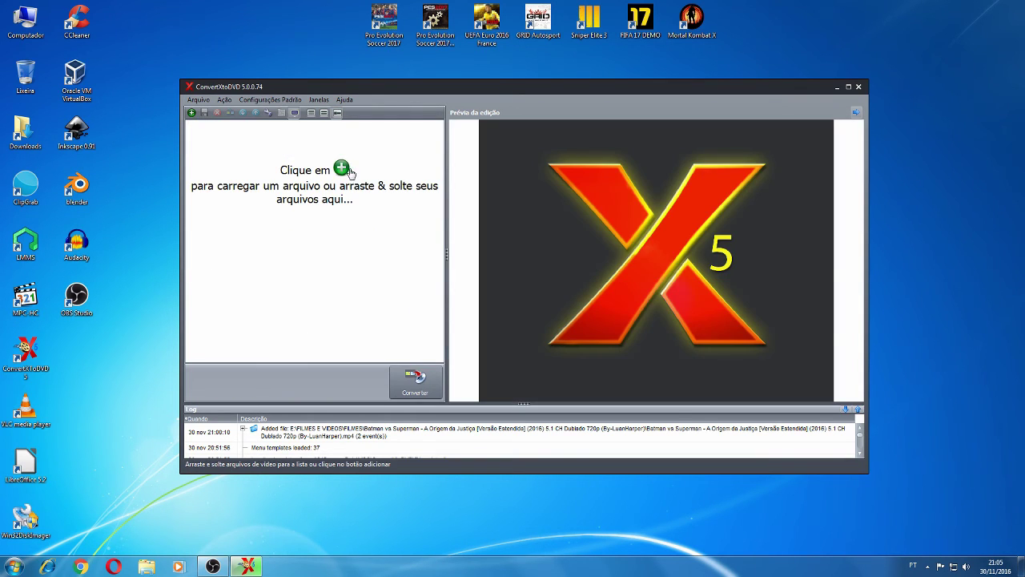
# Add episodes 01 to 04 from the "1ª Temporada" folder of DOIS HOMENS E MEIO in SERIADOS to the project
pyautogui.click(340, 169)
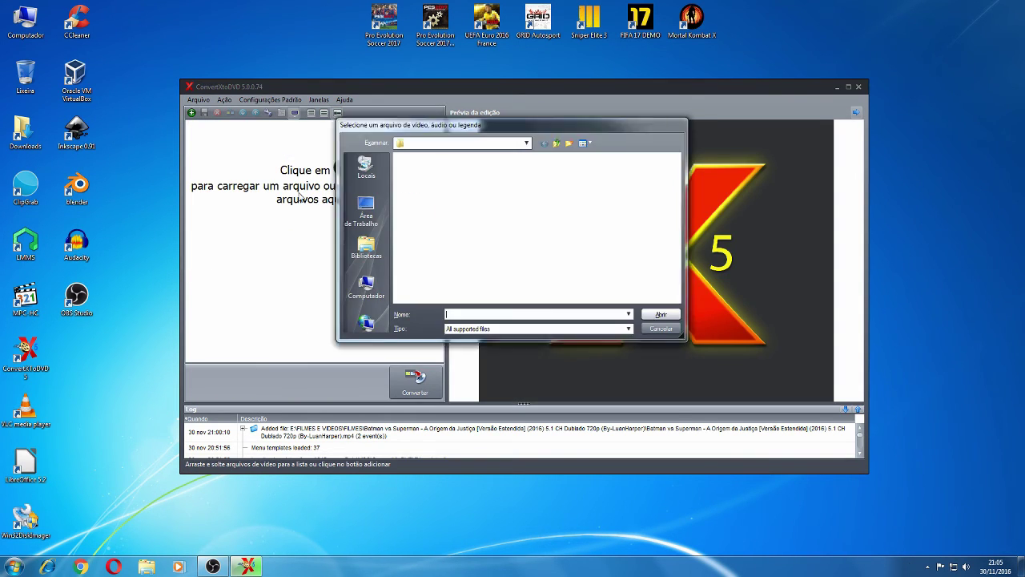
pyautogui.click(558, 142)
pyautogui.click(557, 143)
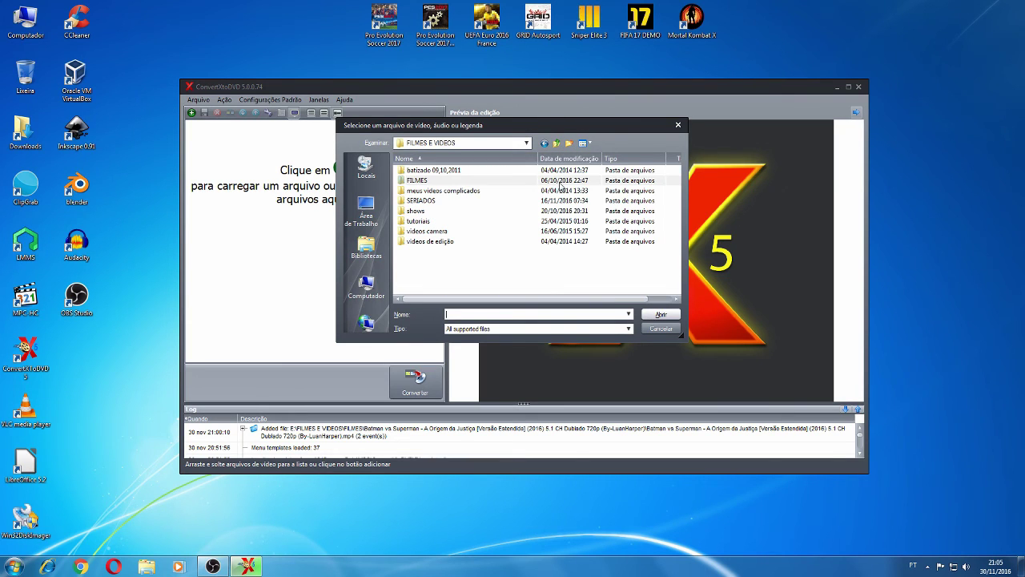
pyautogui.doubleClick(434, 200)
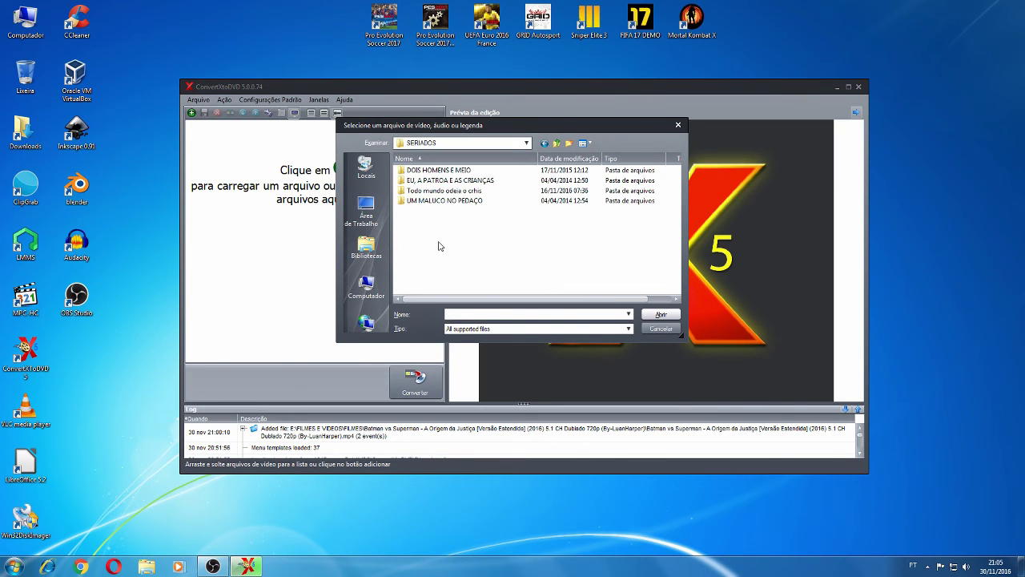
pyautogui.doubleClick(459, 171)
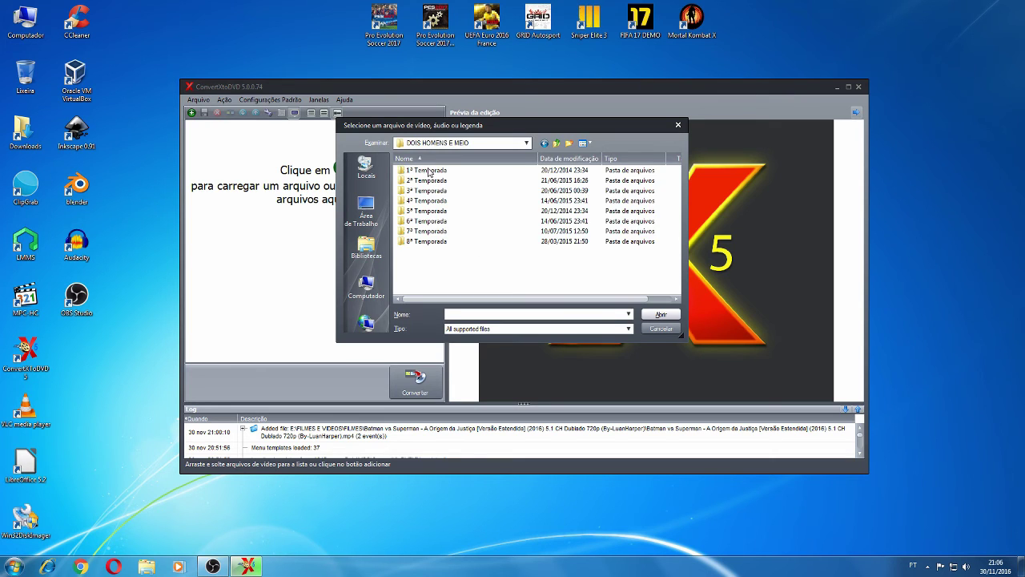
pyautogui.doubleClick(431, 172)
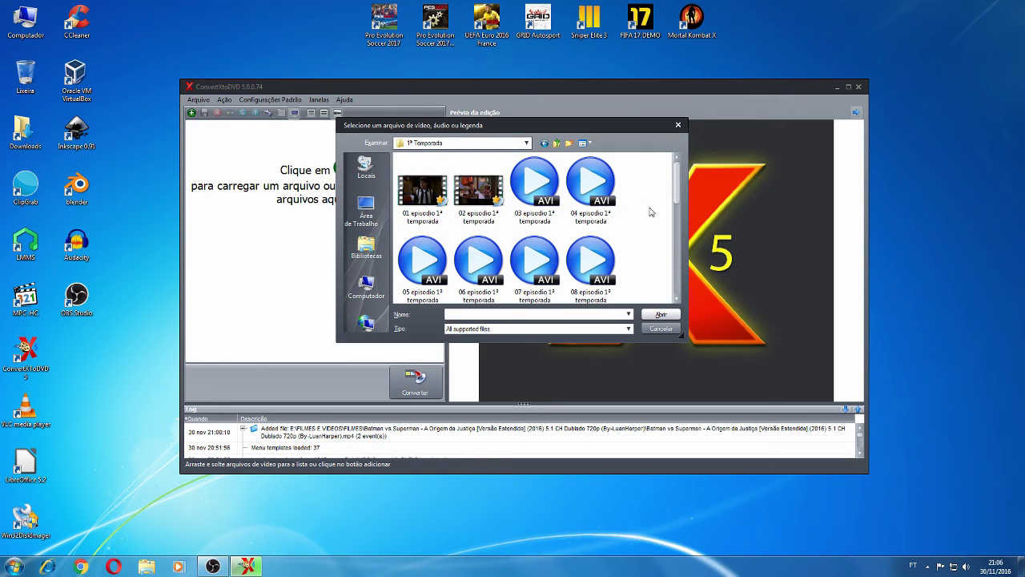
pyautogui.moveTo(648, 210); pyautogui.dragTo(405, 170)
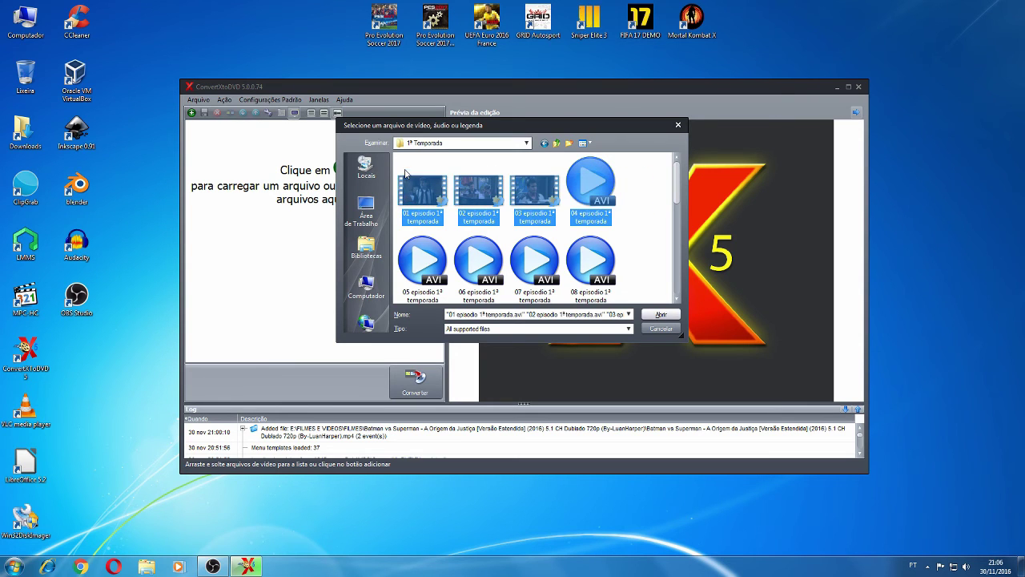
pyautogui.click(669, 317)
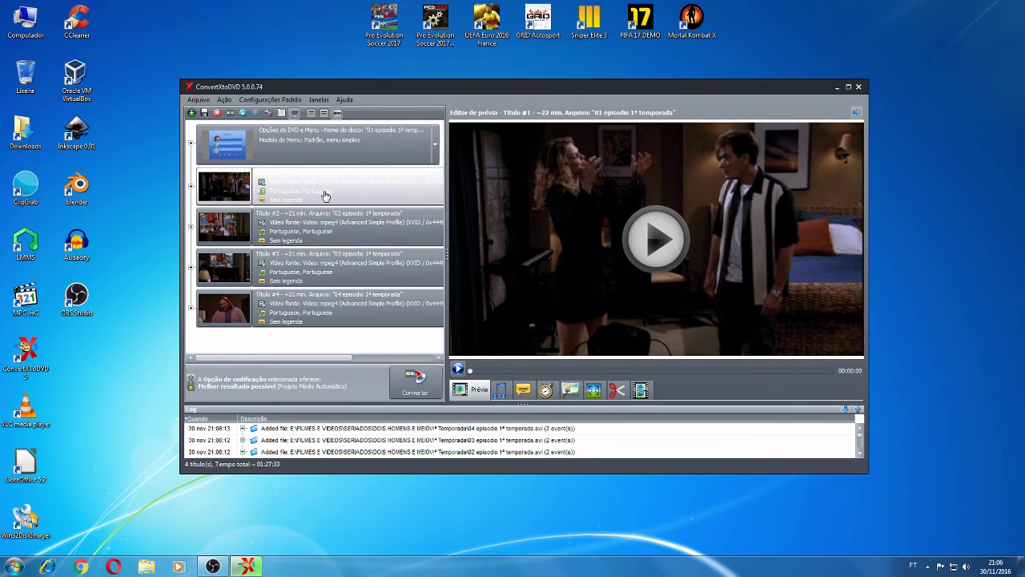
# Set the resize method in the output settings of episode 01 to "Esticar"
pyautogui.click(593, 390)
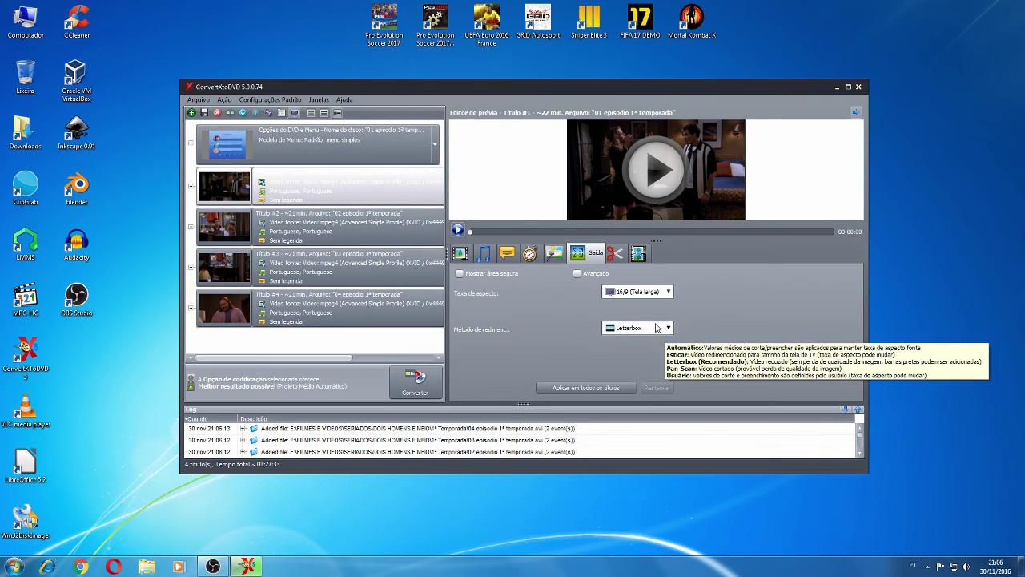
pyautogui.click(656, 327)
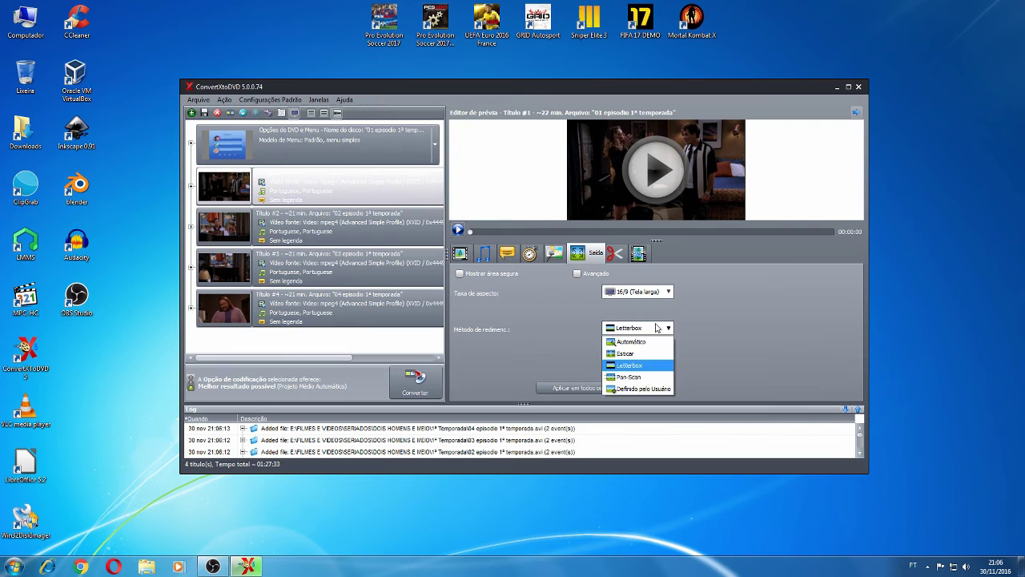
pyautogui.click(630, 353)
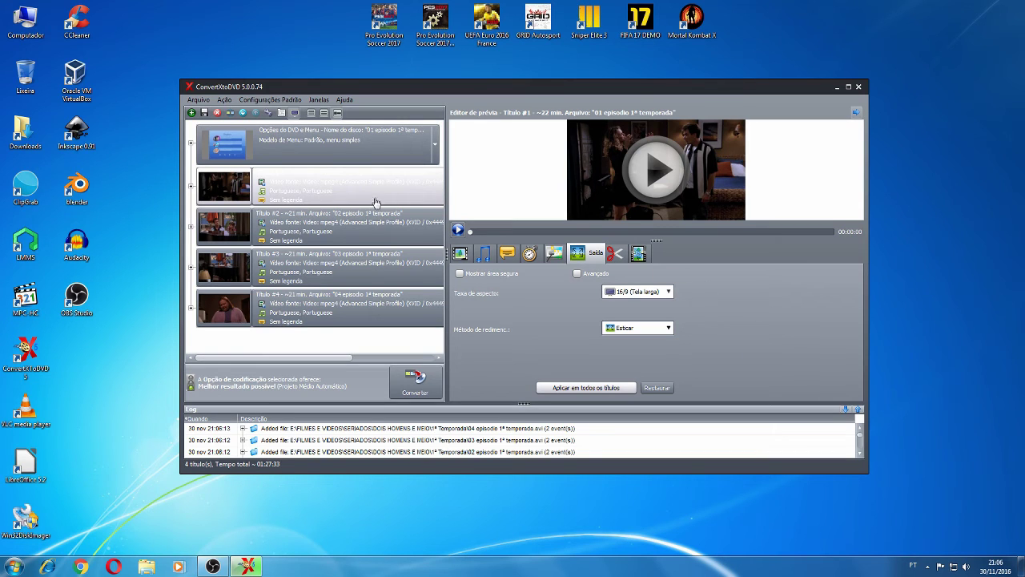
# Preview episodes 02, 03 and 04 and the DVD menu, and examine the main menu parameters and playback options
pyautogui.click(318, 217)
pyautogui.click(325, 275)
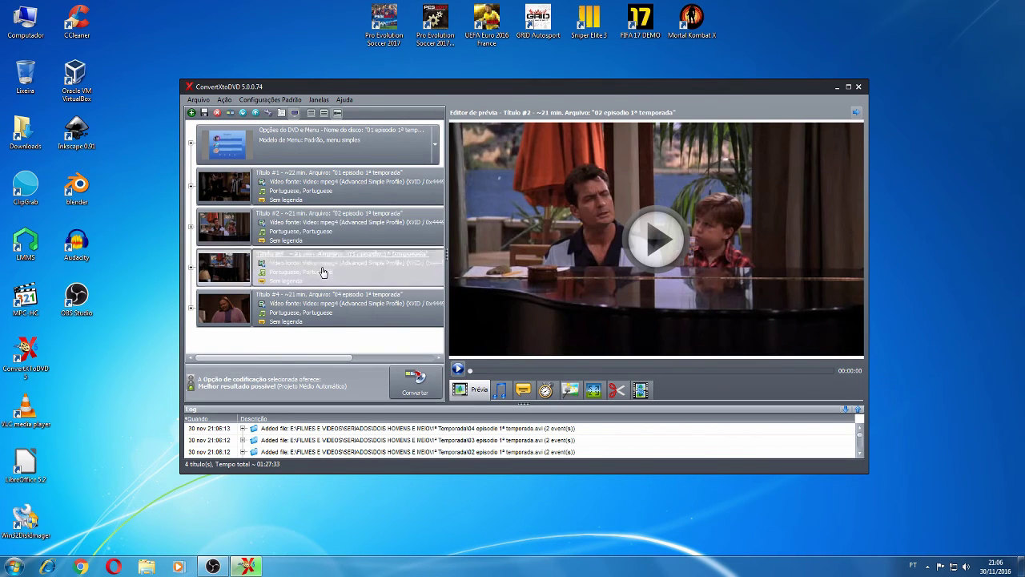
pyautogui.click(325, 312)
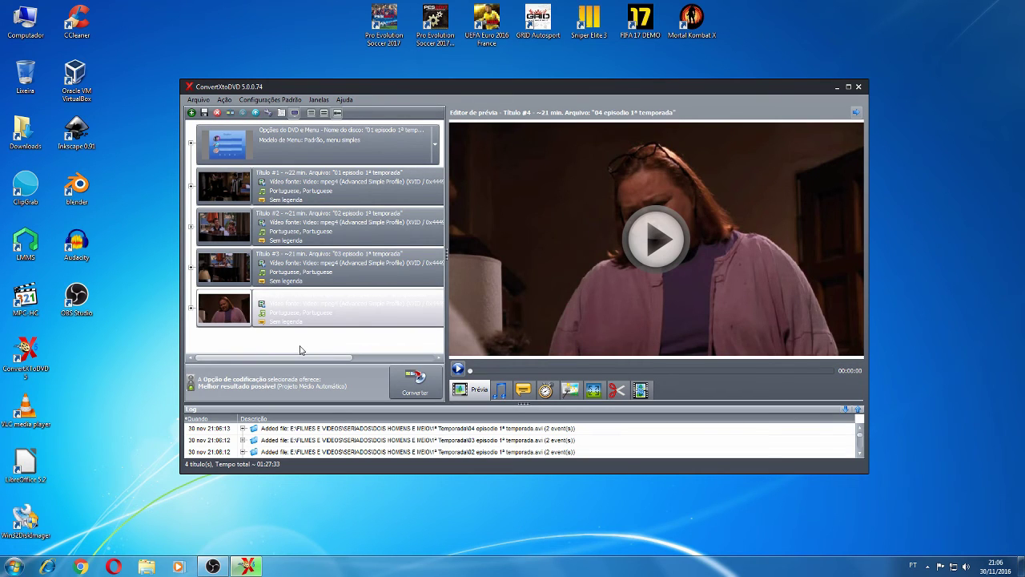
pyautogui.click(311, 136)
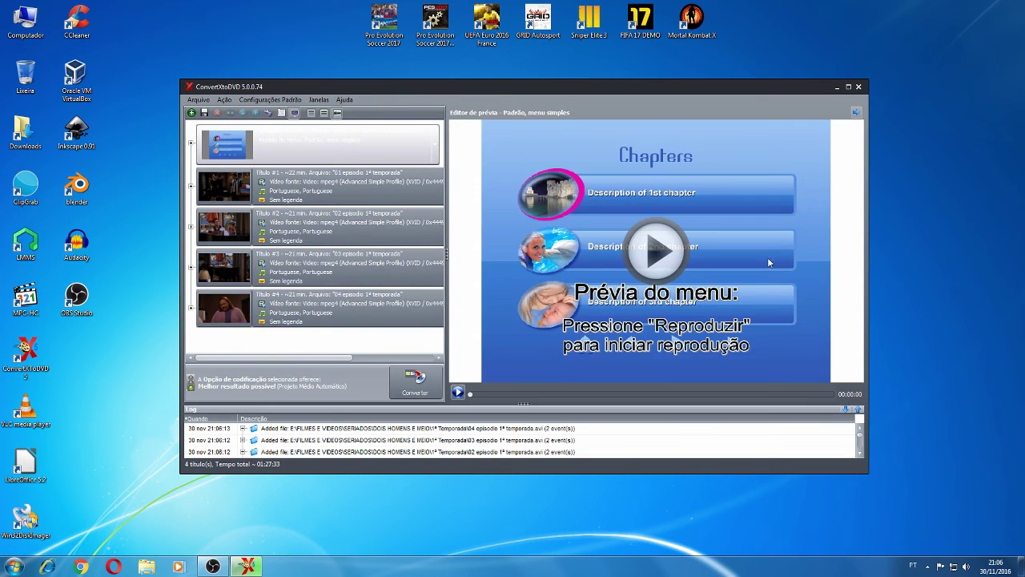
pyautogui.click(192, 145)
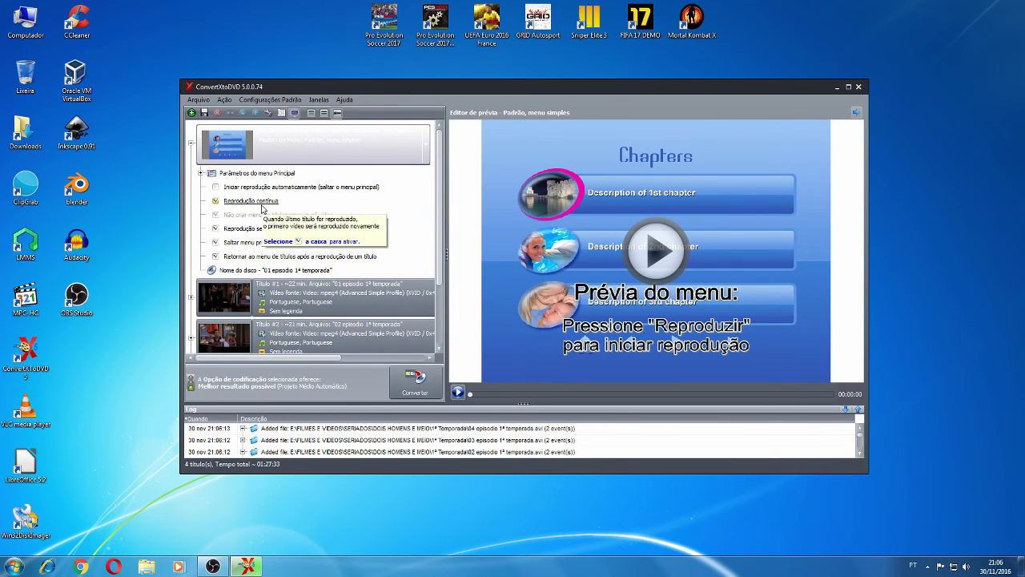
pyautogui.click(201, 174)
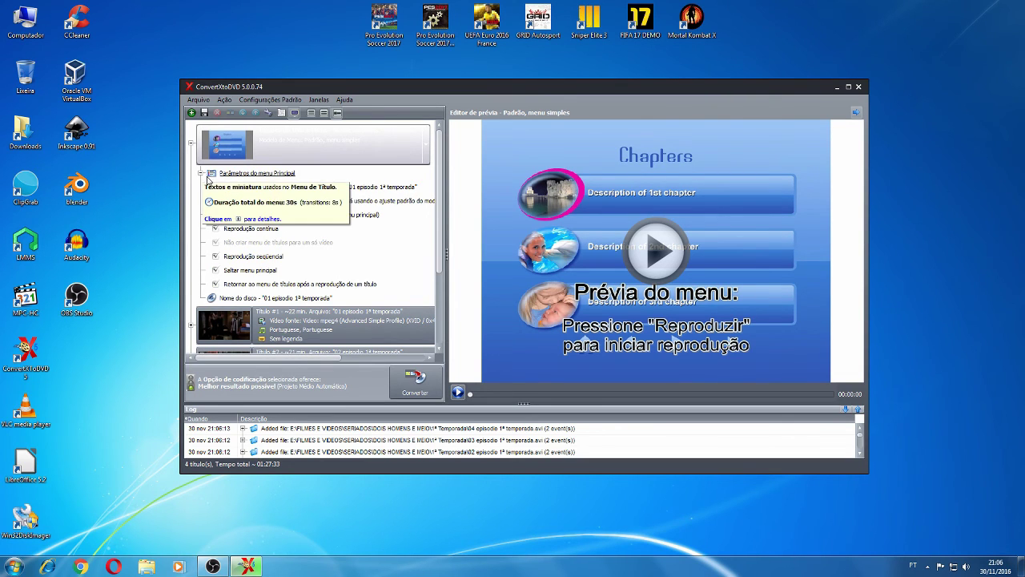
pyautogui.click(202, 174)
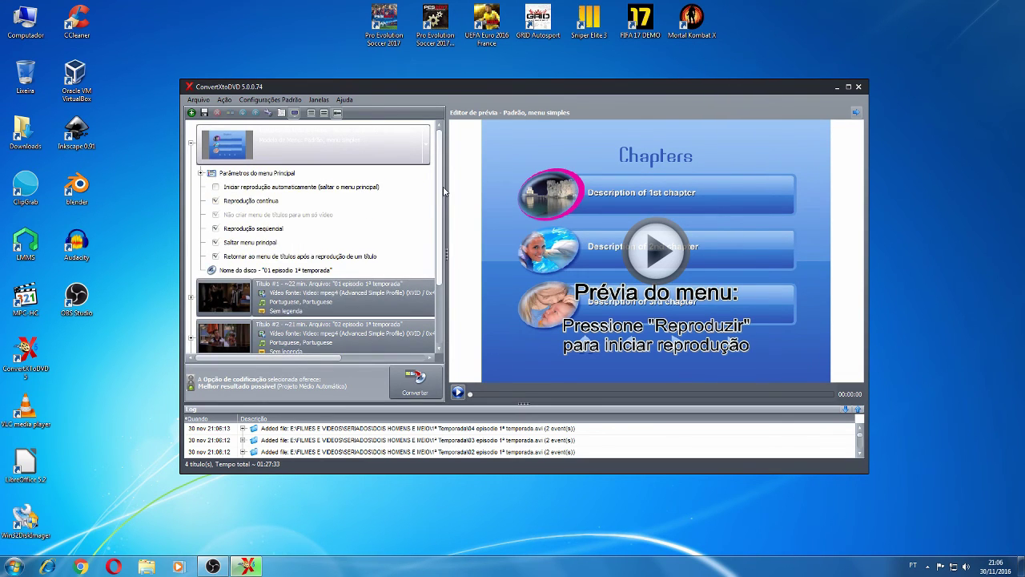
pyautogui.scroll(-3, 441, 192)
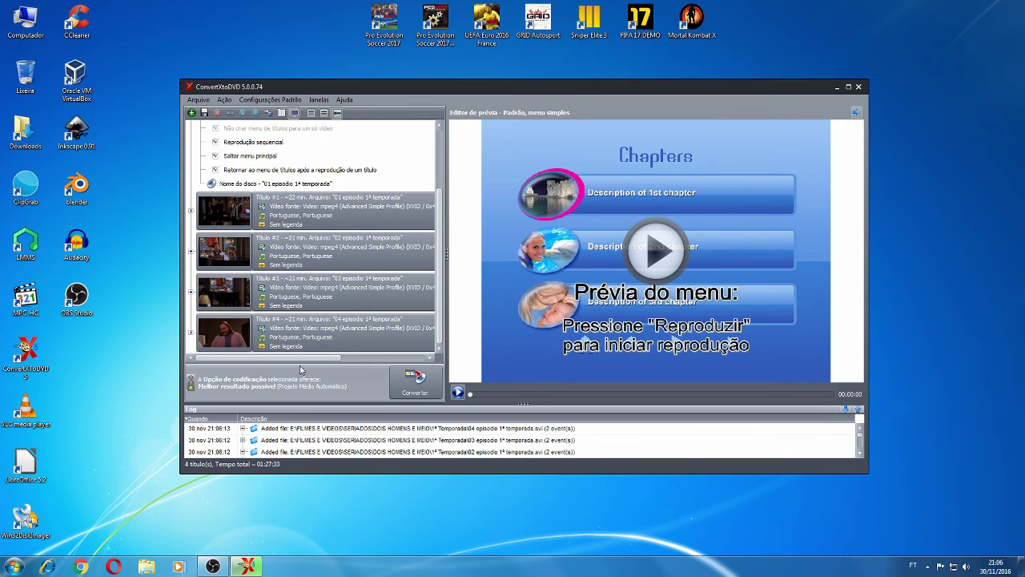
# Reorder the titles so that episode 04 comes first, followed by episodes 01, 03 and 02
pyautogui.moveTo(303, 357); pyautogui.dragTo(399, 388)
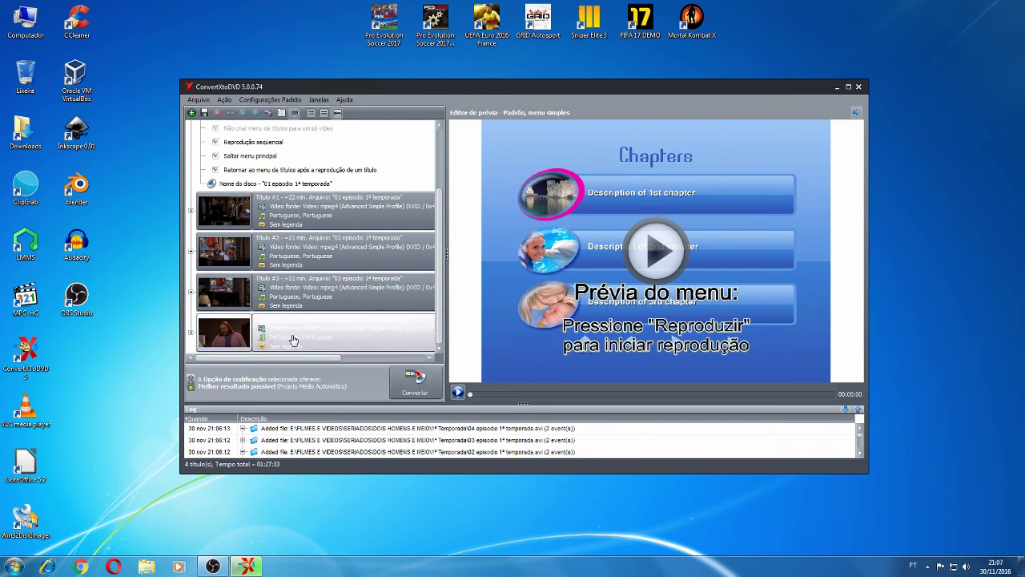
pyautogui.moveTo(297, 324); pyautogui.dragTo(293, 270)
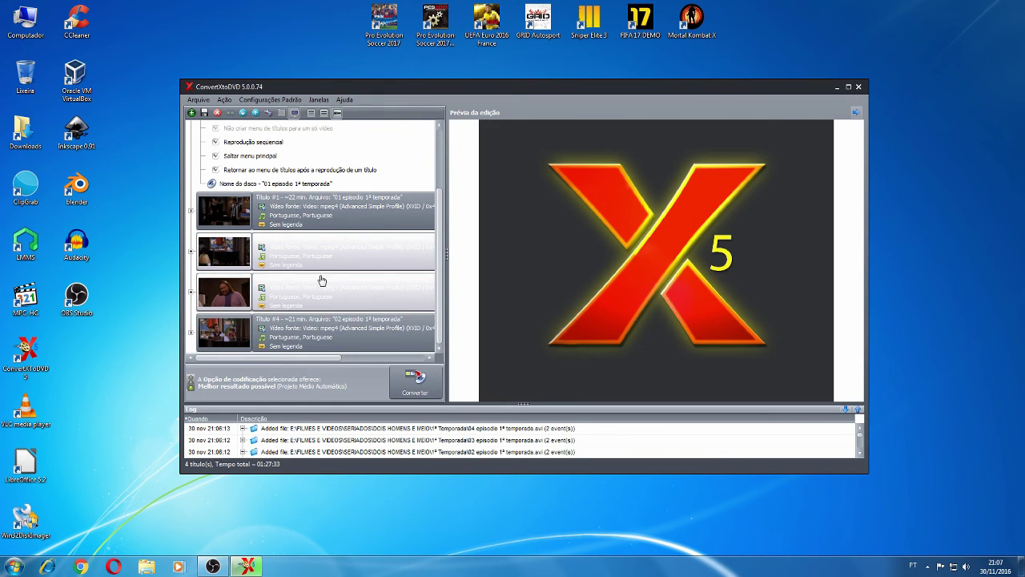
pyautogui.click(305, 295)
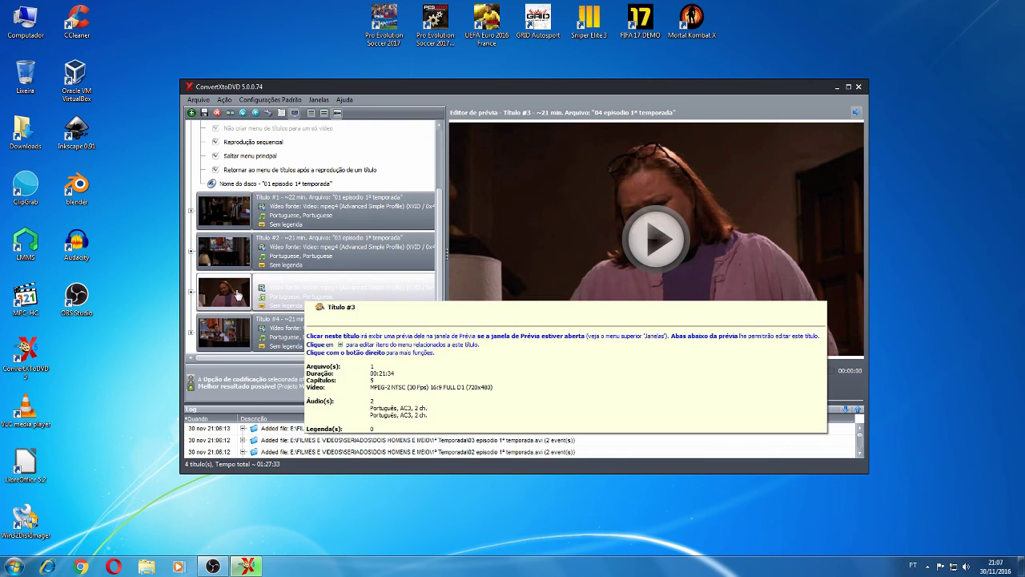
pyautogui.moveTo(305, 295); pyautogui.dragTo(302, 226)
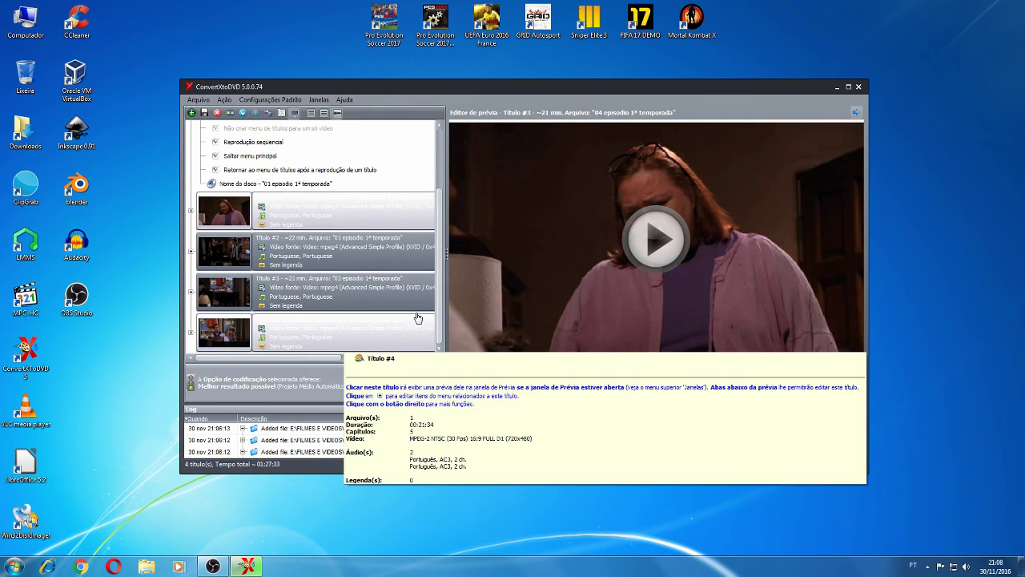
# Start converting the four episodes to DVD and collapse the DVD and menu options in the list
pyautogui.click(419, 389)
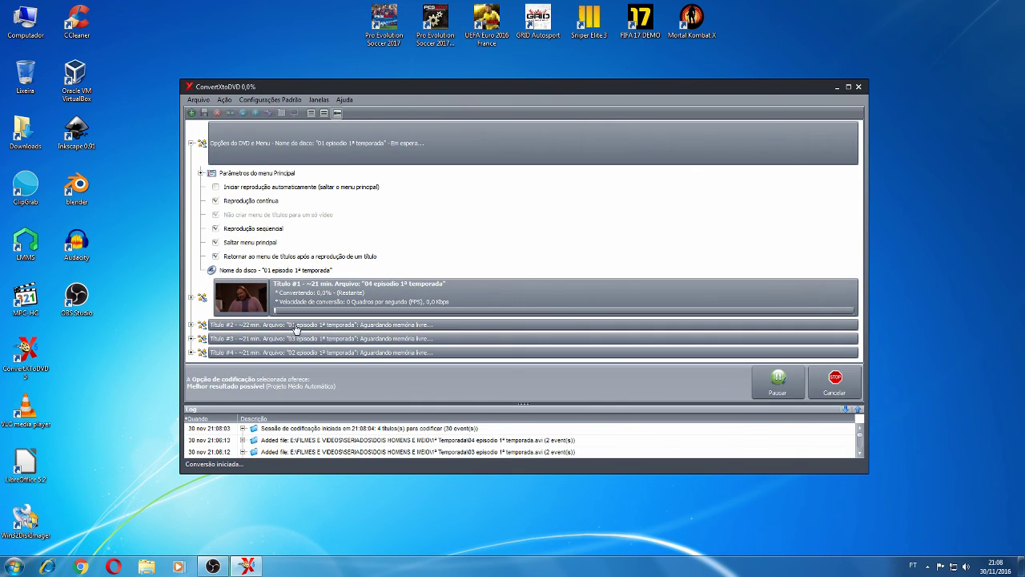
pyautogui.click(191, 143)
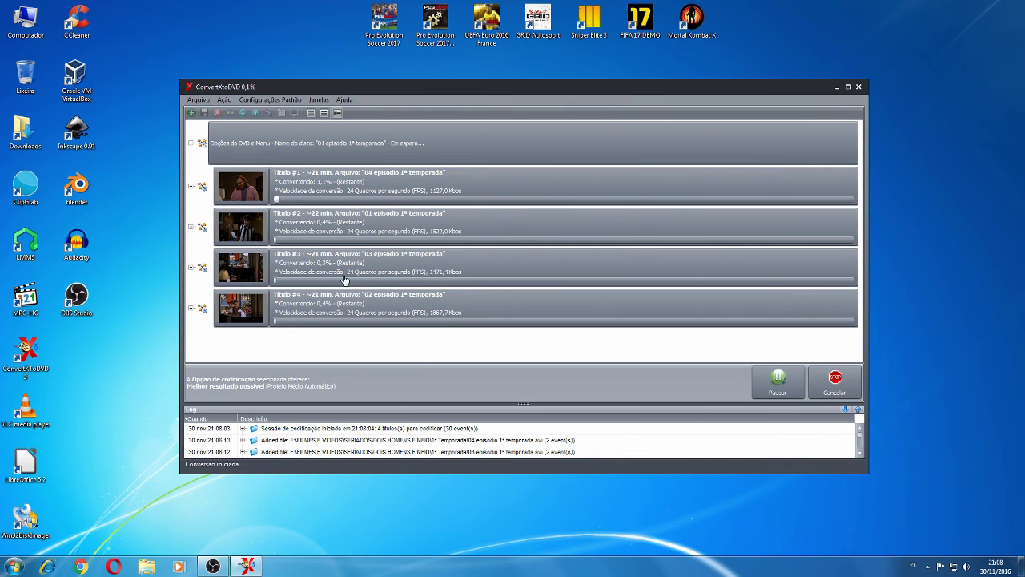